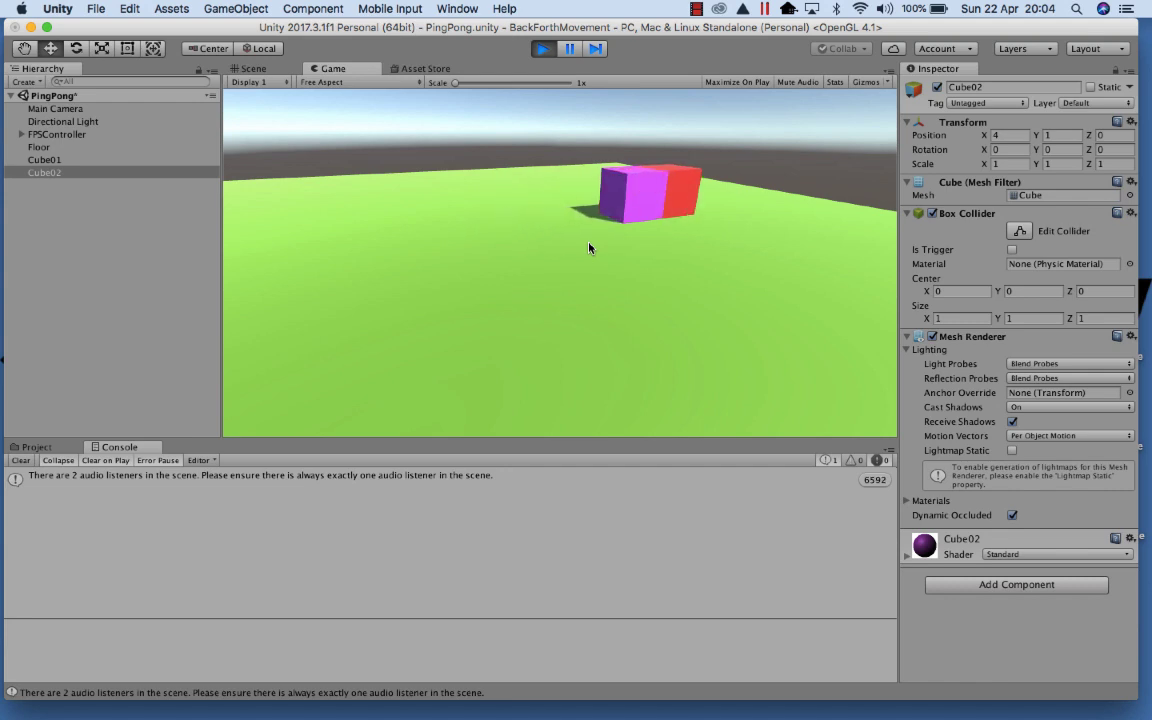
Stop the play test of the sliding red cube with Cmd+P
key("super+p")
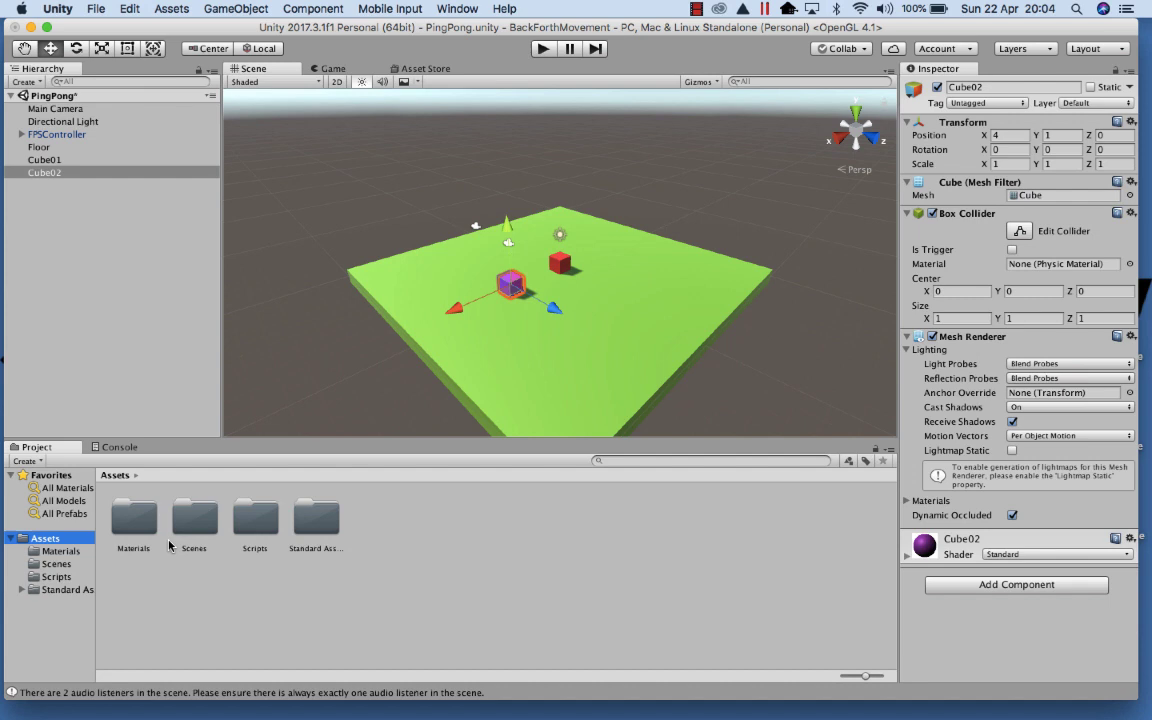
Look through the Materials folder, then show the Scripts folder containing BackForthMovement
double_click(138, 520)
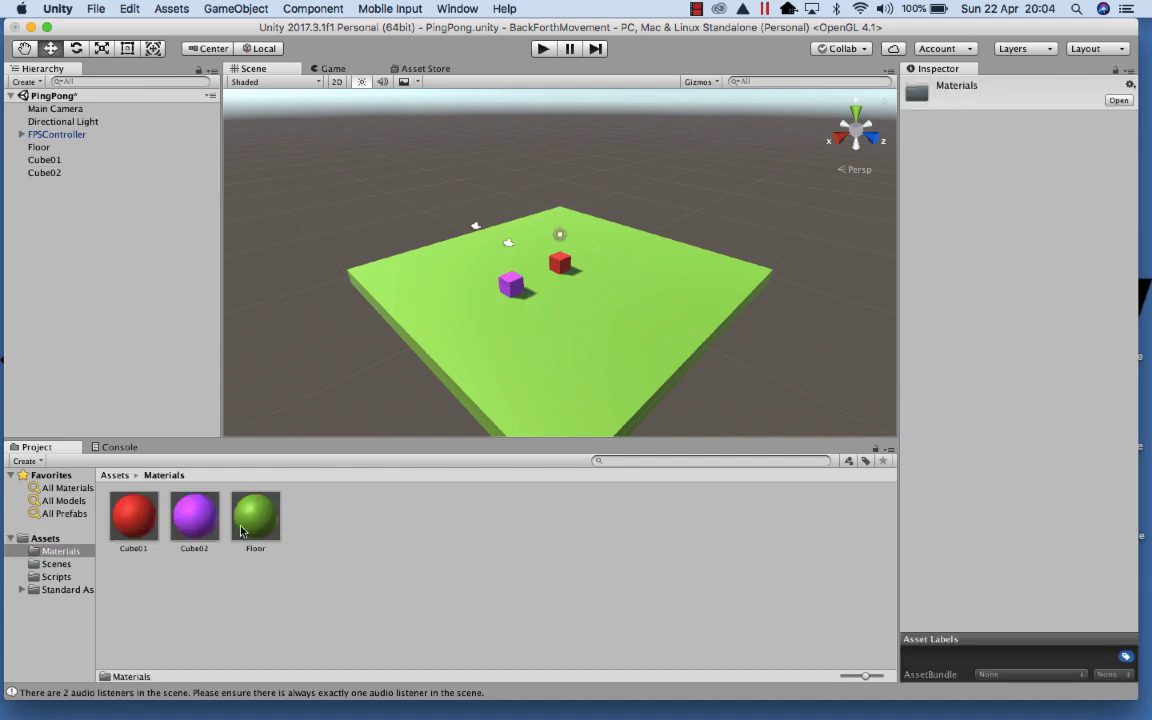
left_click(57, 577)
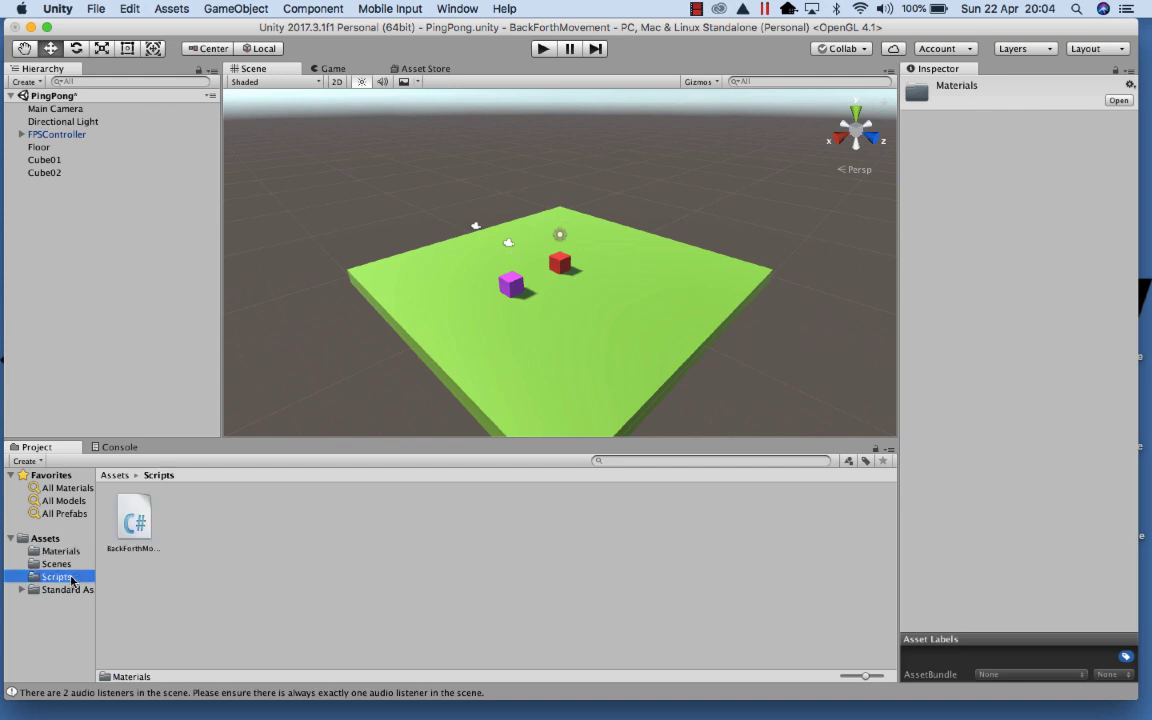
Open BackForthMovement.cs in MonoDevelop from the Scripts folder
double_click(136, 525)
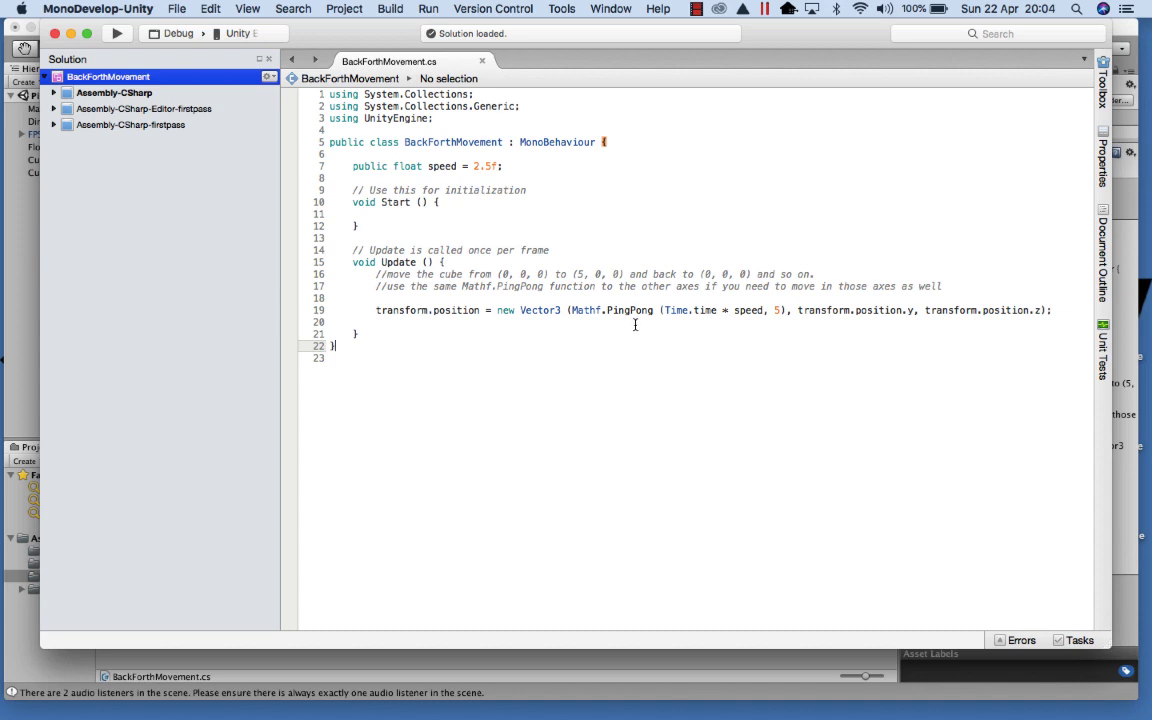
Run a play test of the moving cubes, stop it, and return to the Assets folder
left_click(32, 302)
left_click(63, 590)
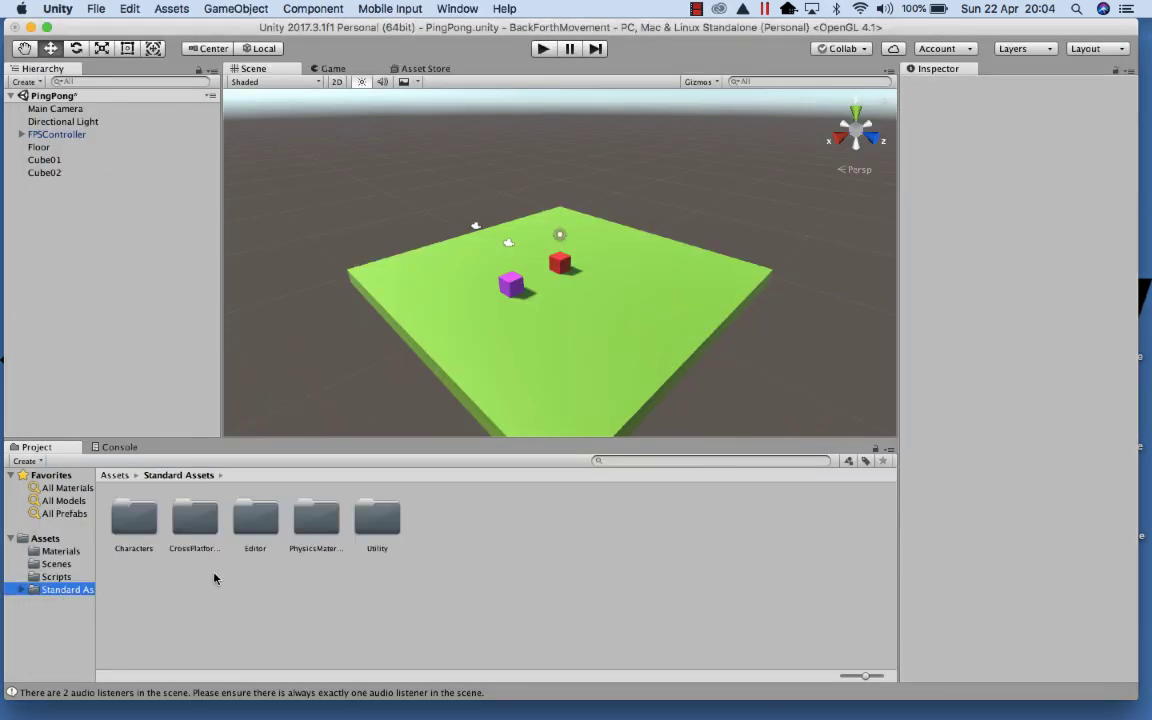
left_click(541, 49)
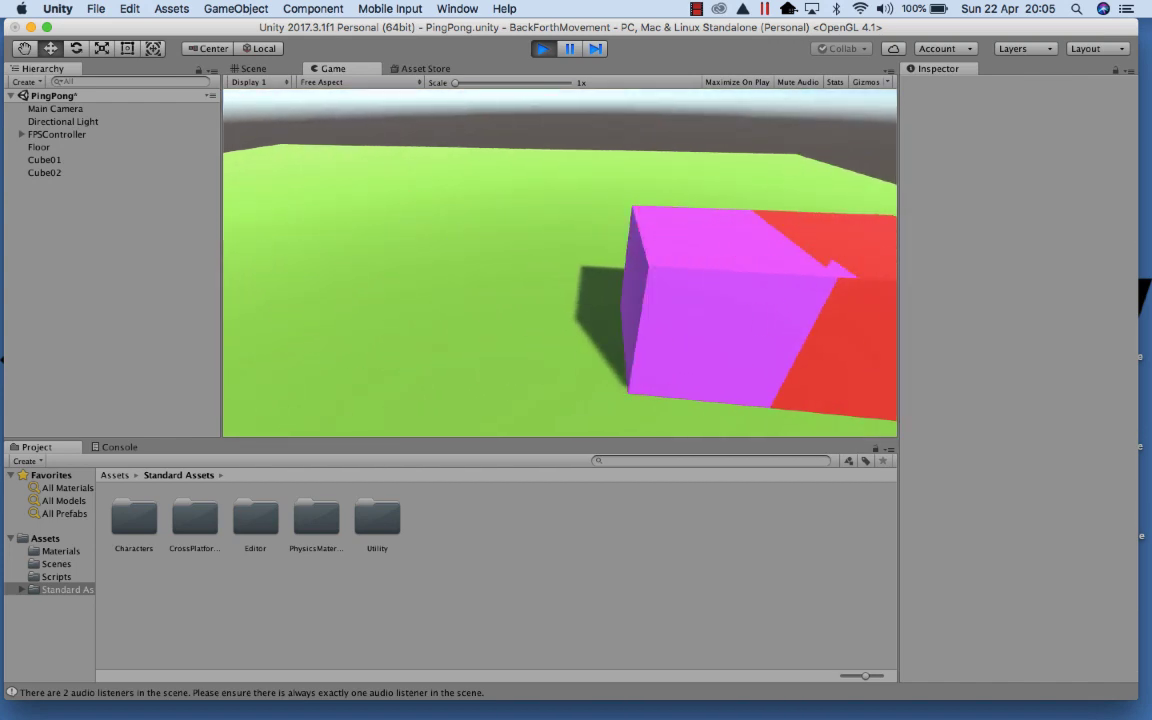
left_click(539, 50)
left_click(45, 538)
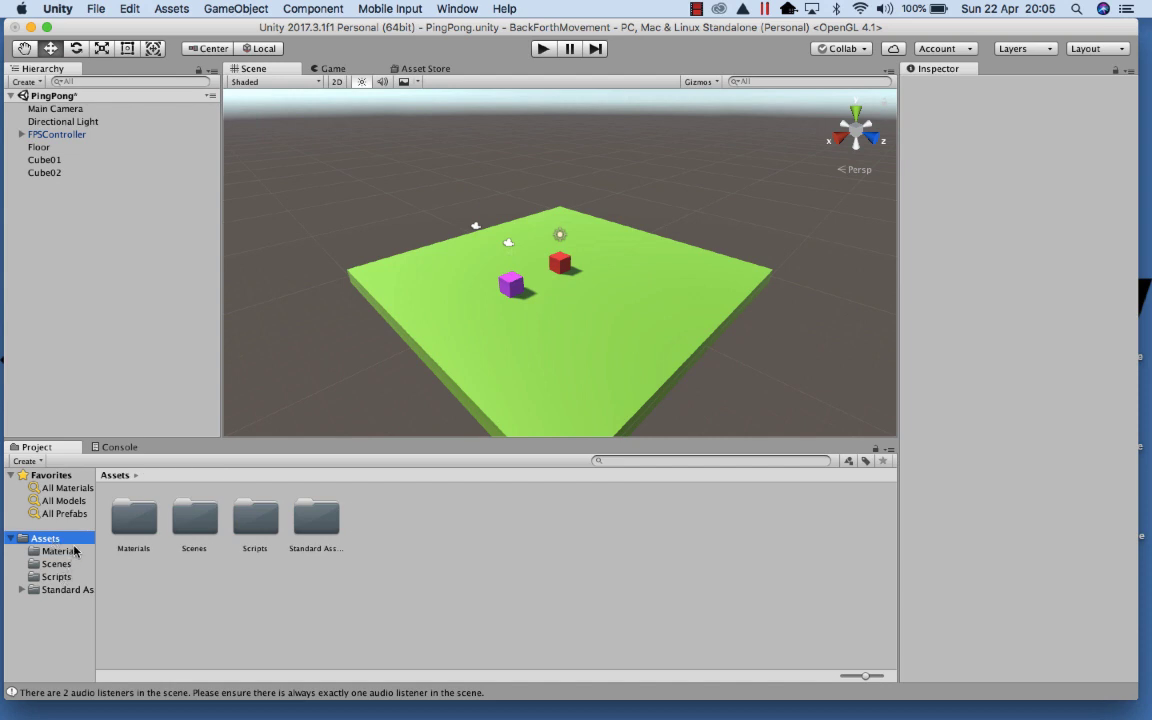
Open BackForthMovement.cs in MonoDevelop and close it again
left_click(71, 577)
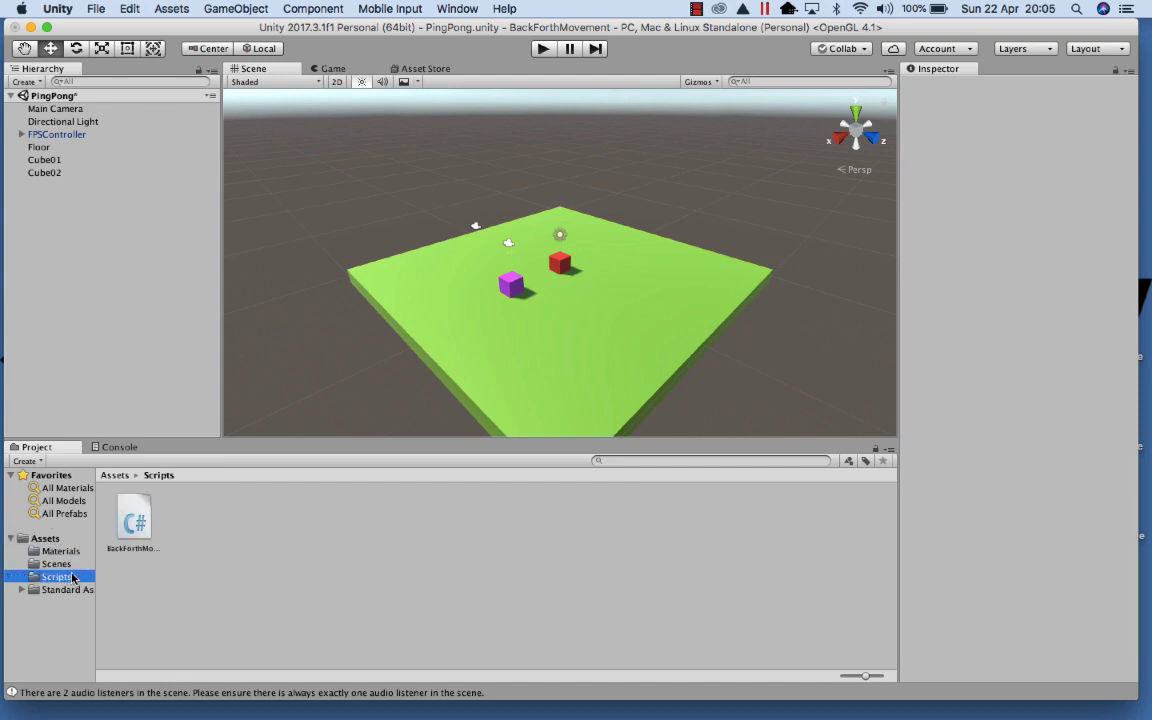
double_click(133, 520)
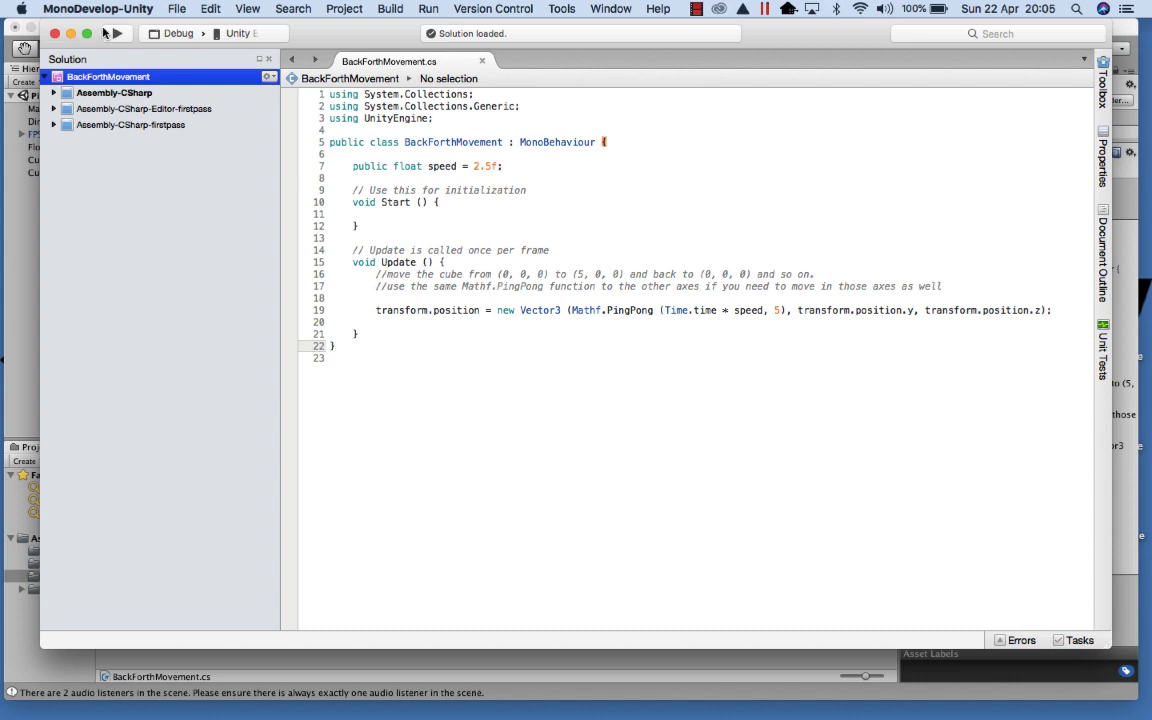
left_click(55, 34)
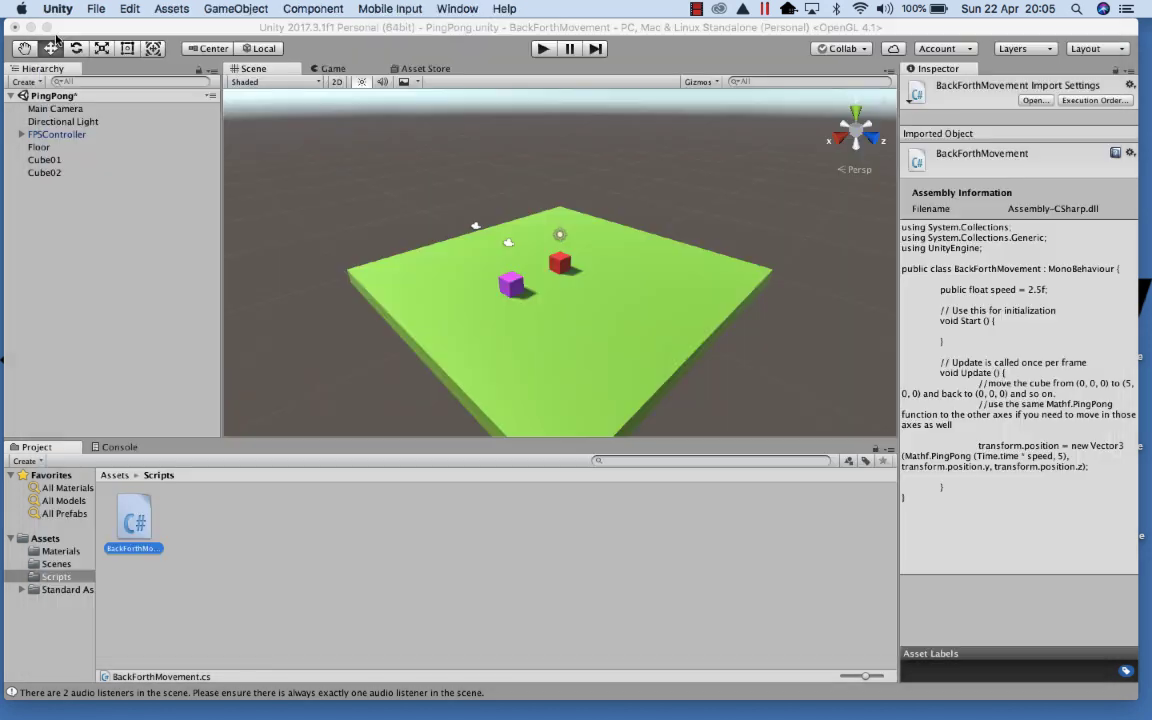
Frame Cube01 and Cube02, checking only Cube01 has the script, then reopen BackForthMovement.cs
left_click(52, 159)
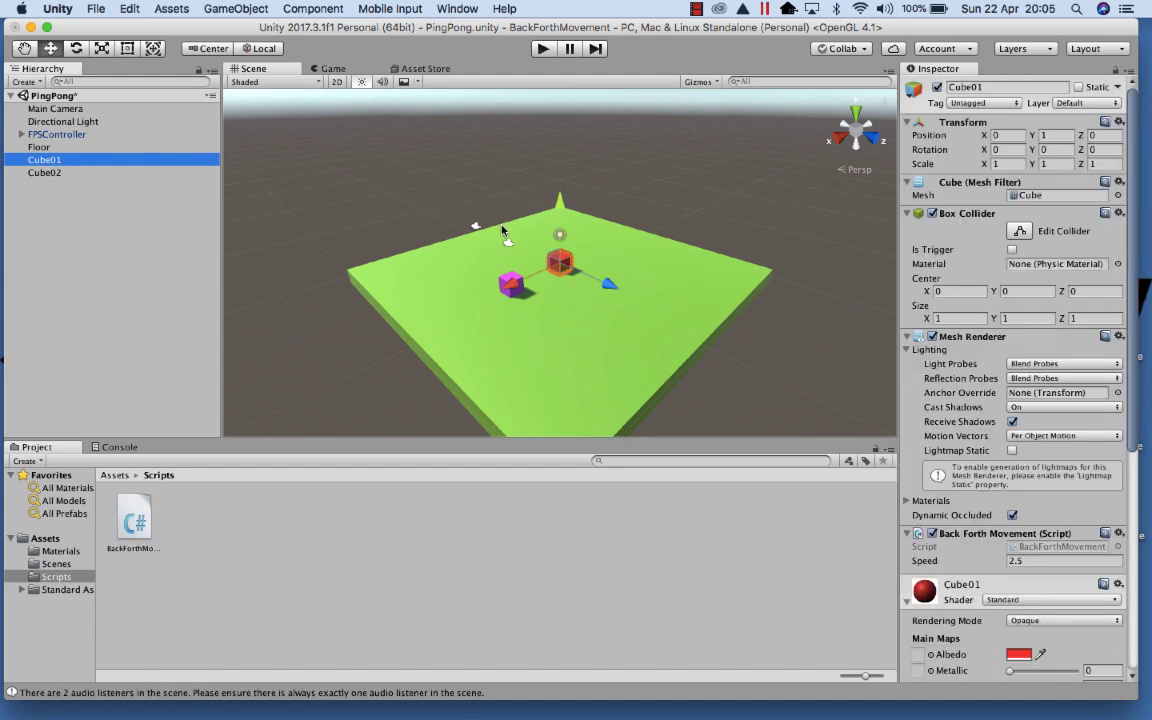
double_click(76, 163)
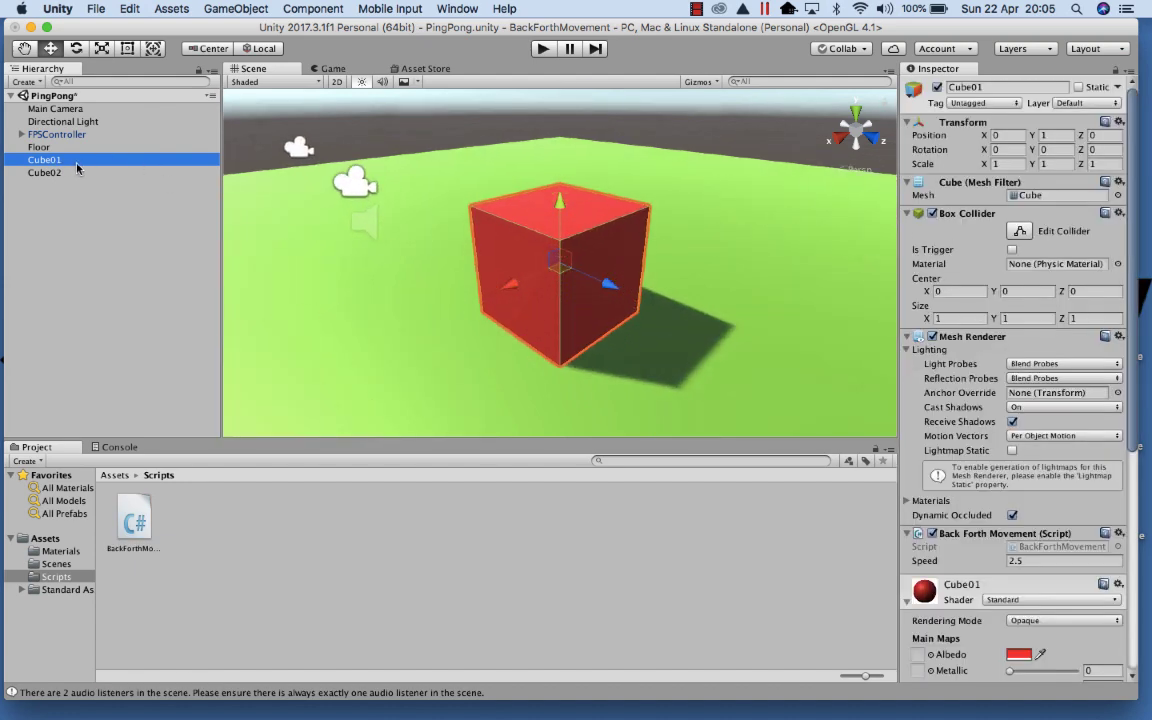
double_click(60, 172)
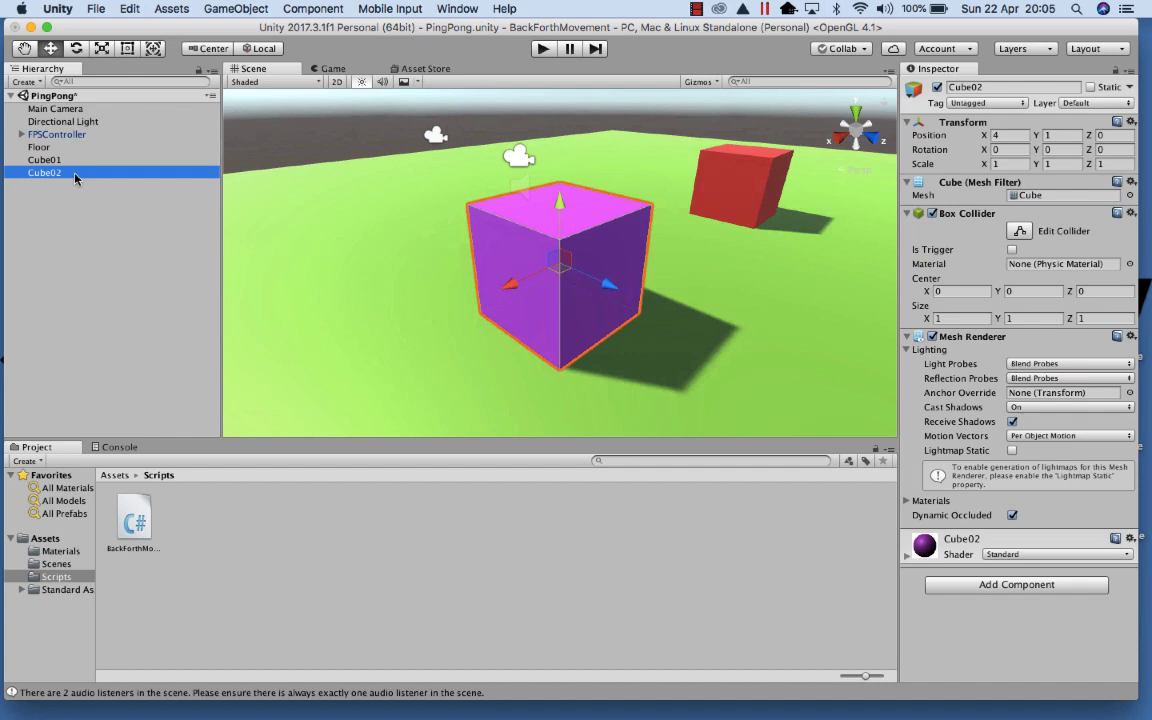
left_click(74, 160)
double_click(74, 160)
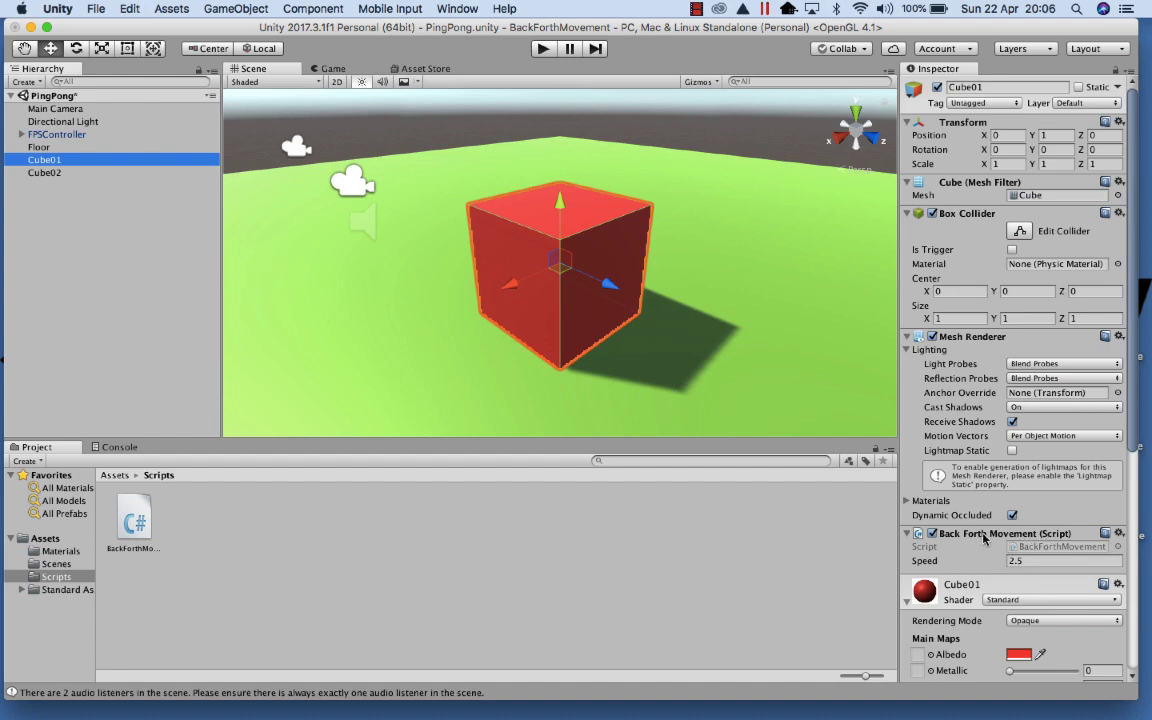
double_click(131, 518)
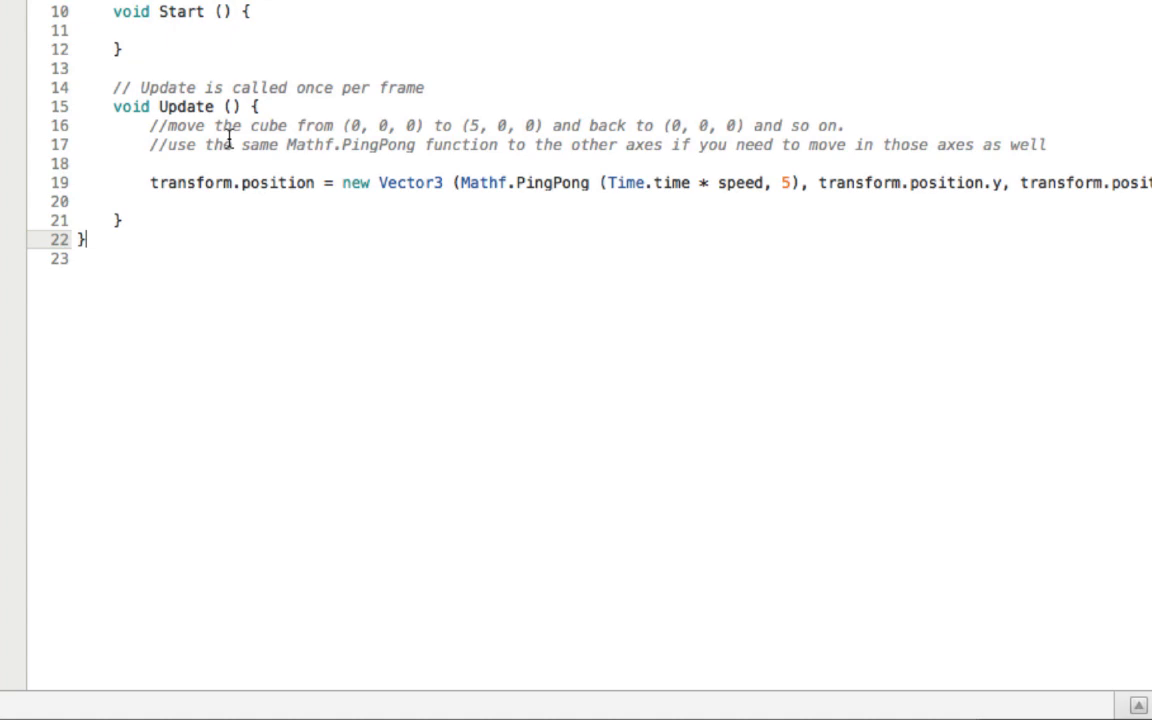
Add an empty void OnCollisionEnter(Collision col) method after Update
left_click(138, 221)
key("Return")
key("Return")
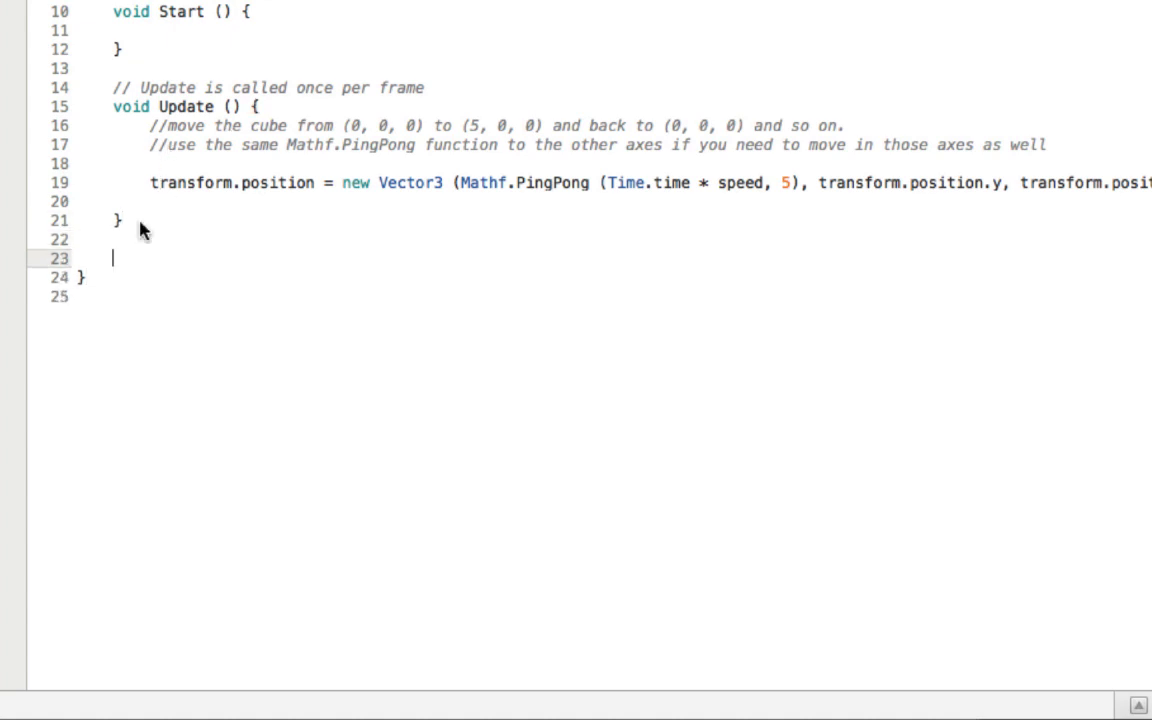
type("void OnCollisionEnter")
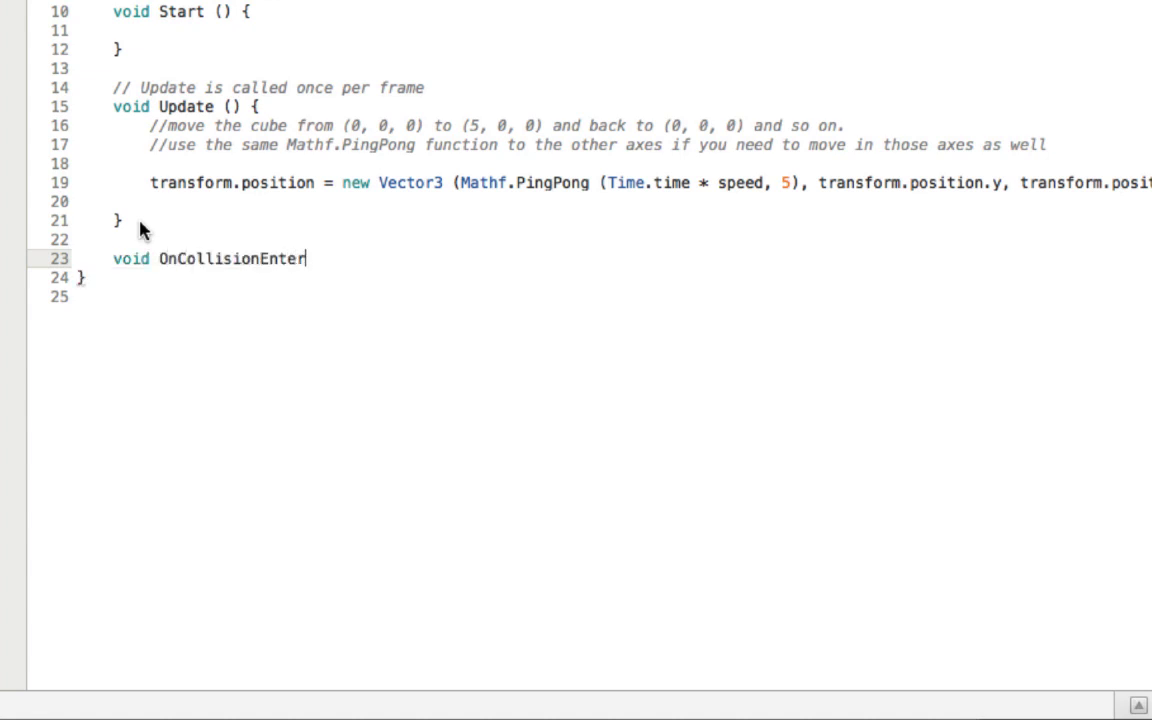
type("(")
type("Collis")
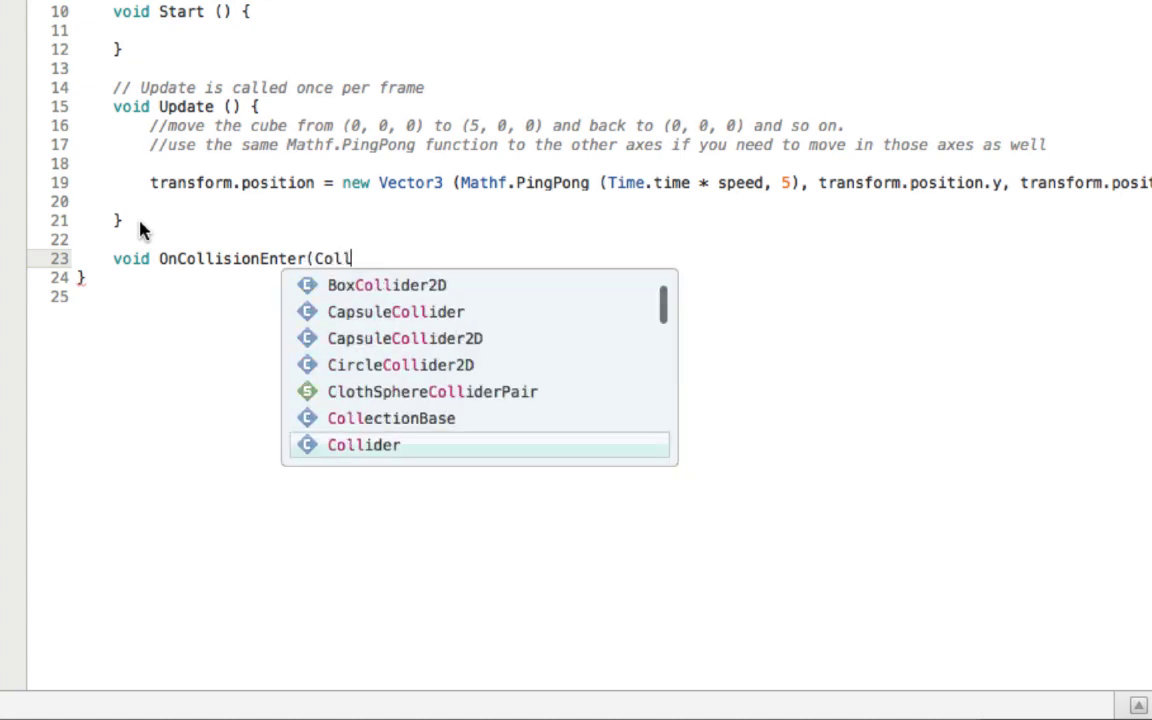
type("ion ")
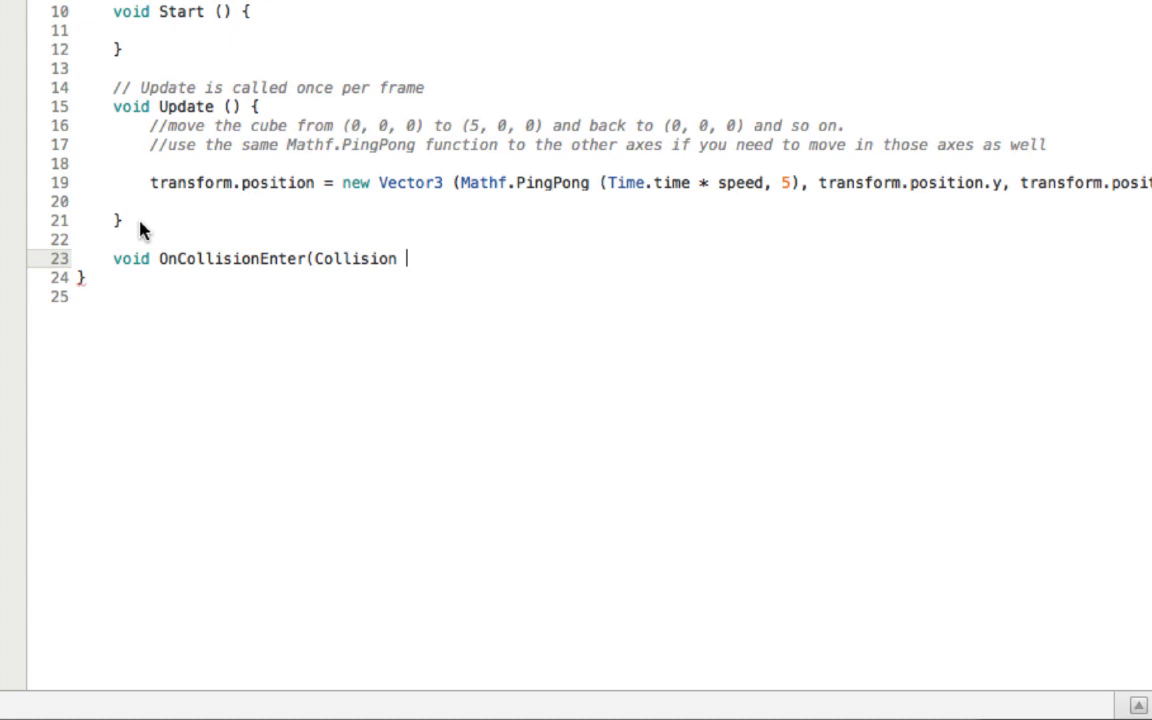
type("col)")
key("Return")
type("{")
key("Return")
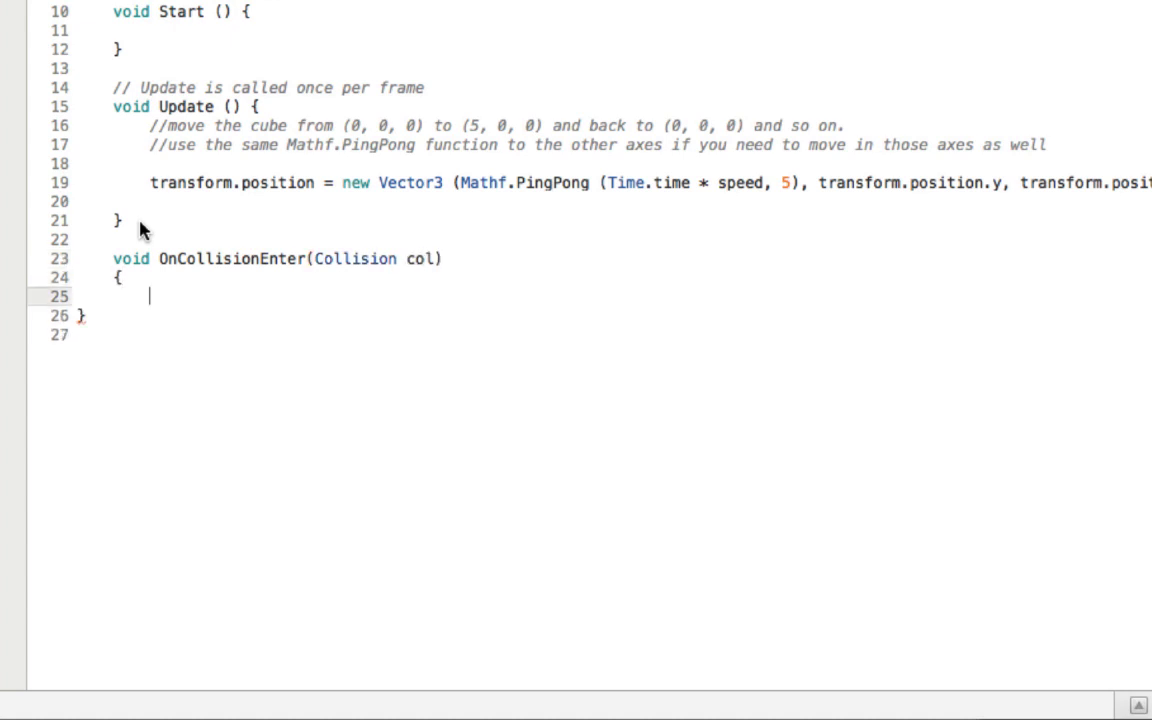
key("Return")
type("}")
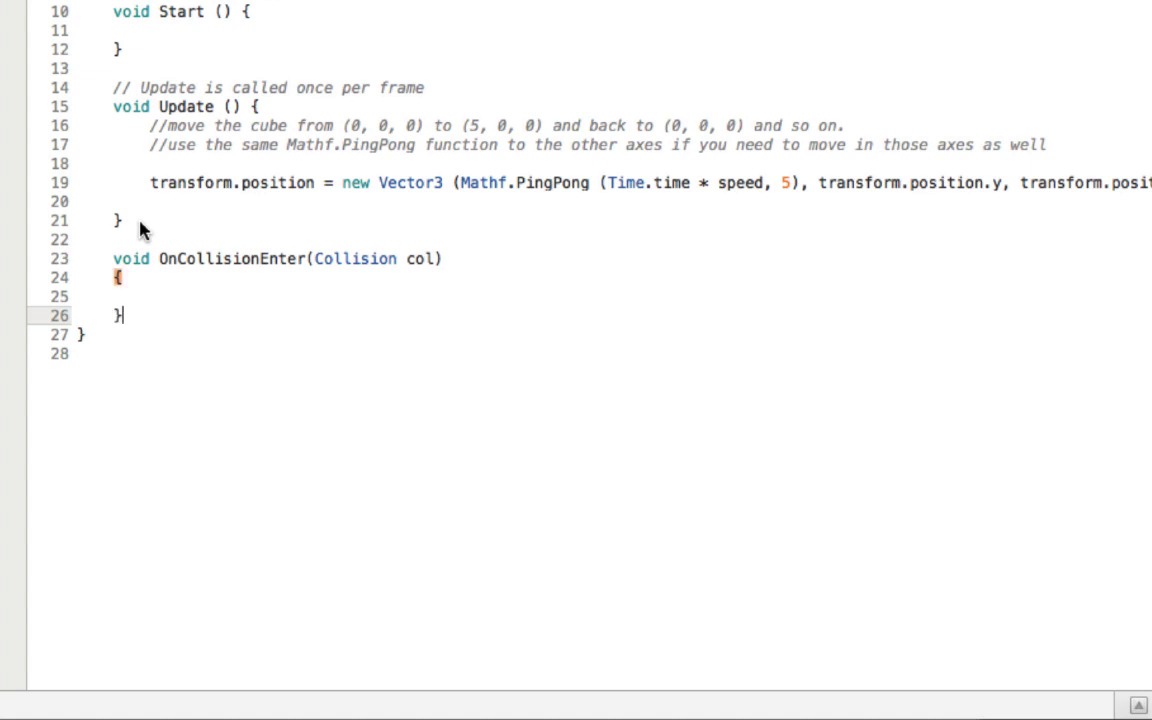
key("Return")
Inside it, add an empty if (col.gameObject.name == "") block, then return to Unity
left_click(239, 295)
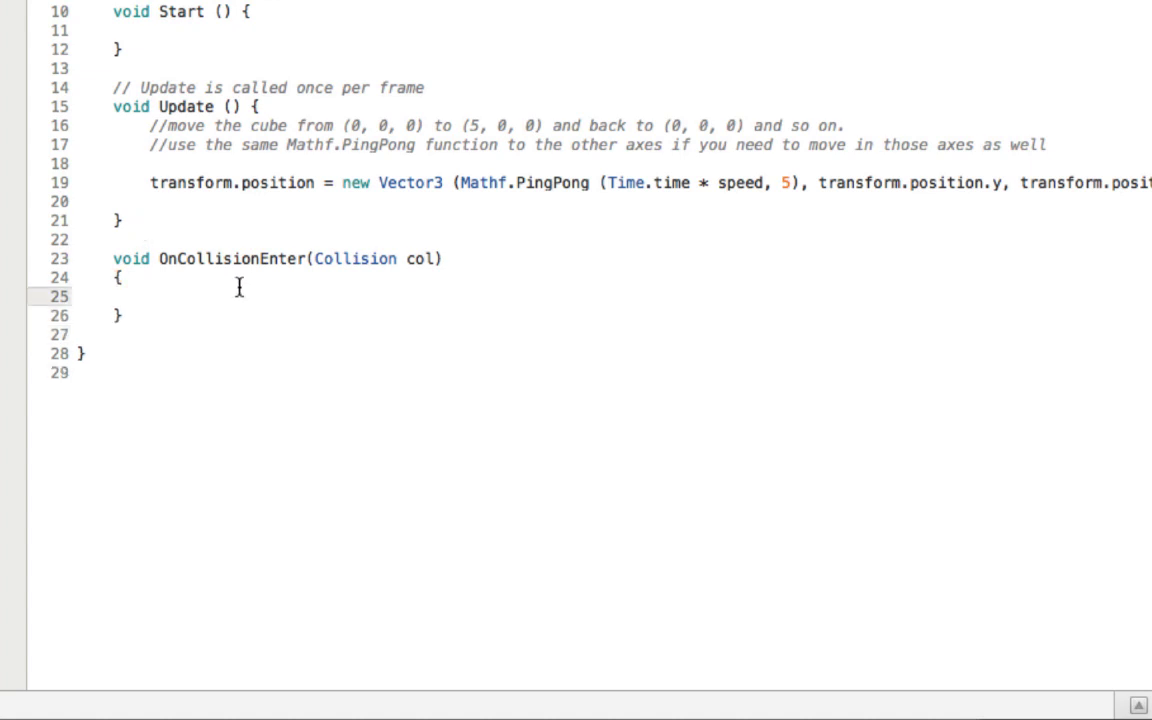
type("if (col")
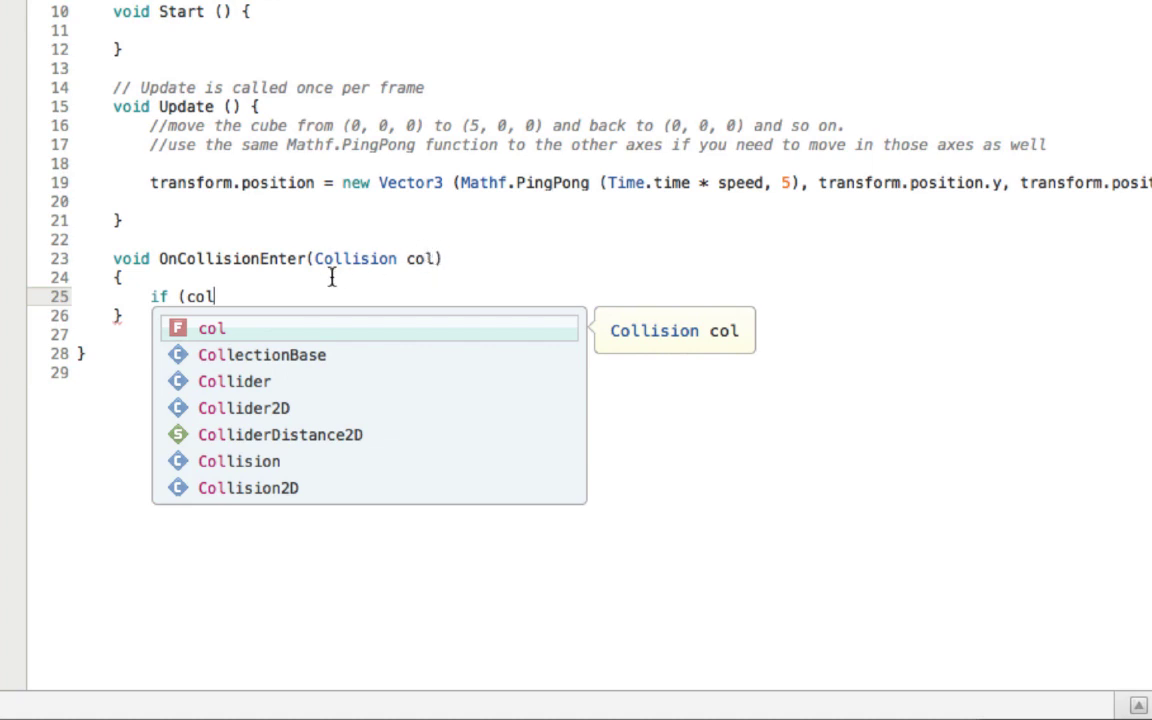
type(".")
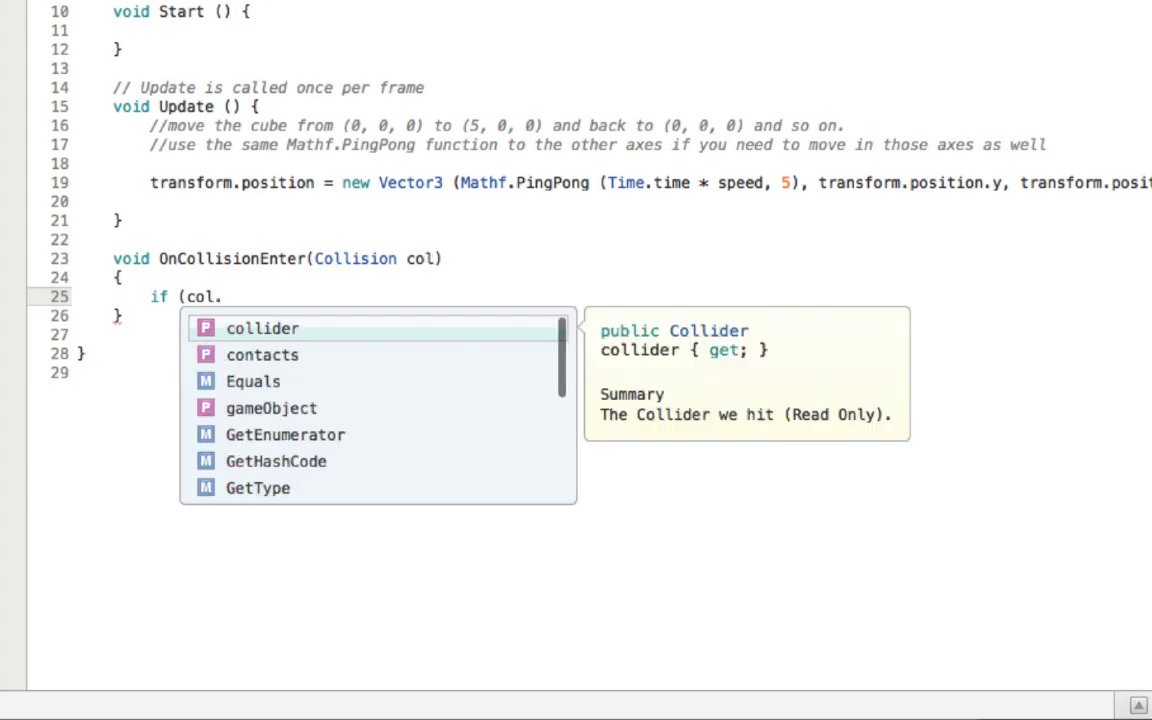
type("gameObject")
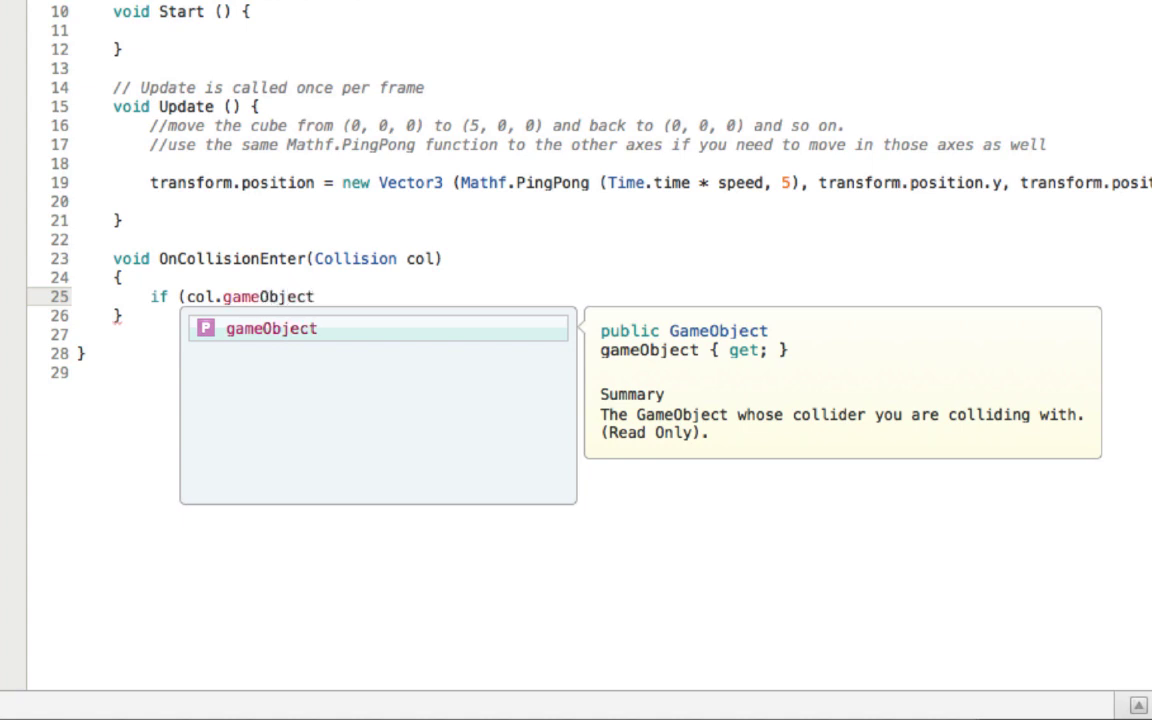
type(".nam")
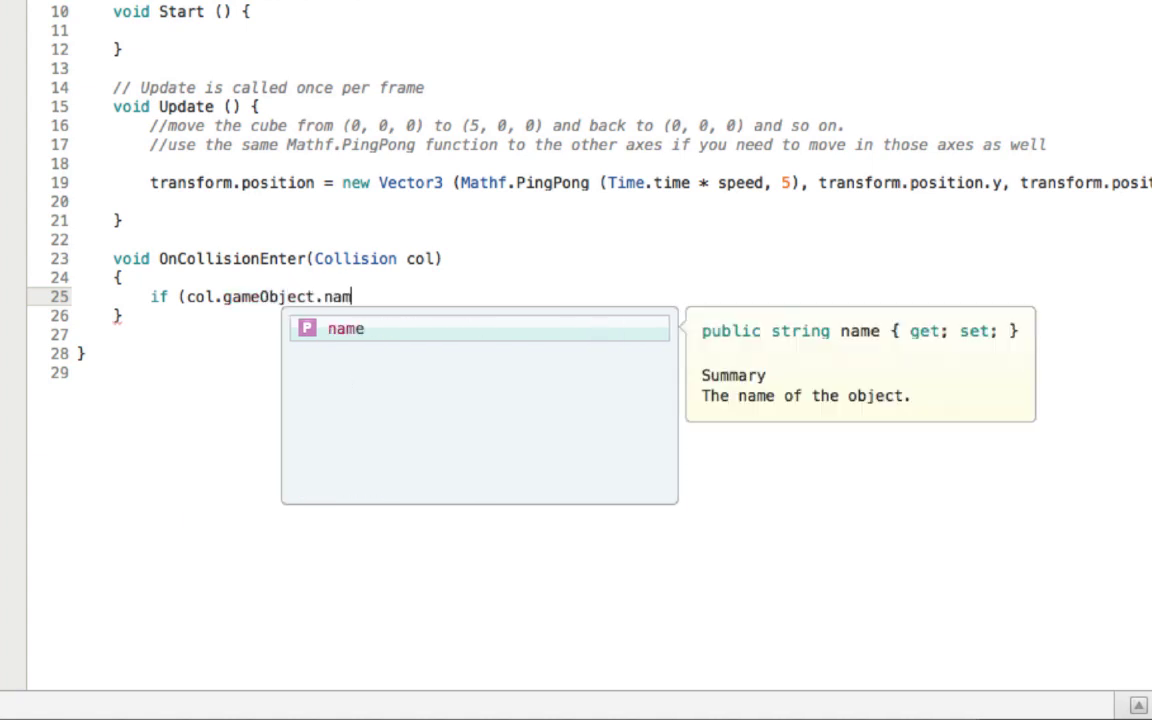
key("BackSpace")
key("BackSpace")
type("ame ==")
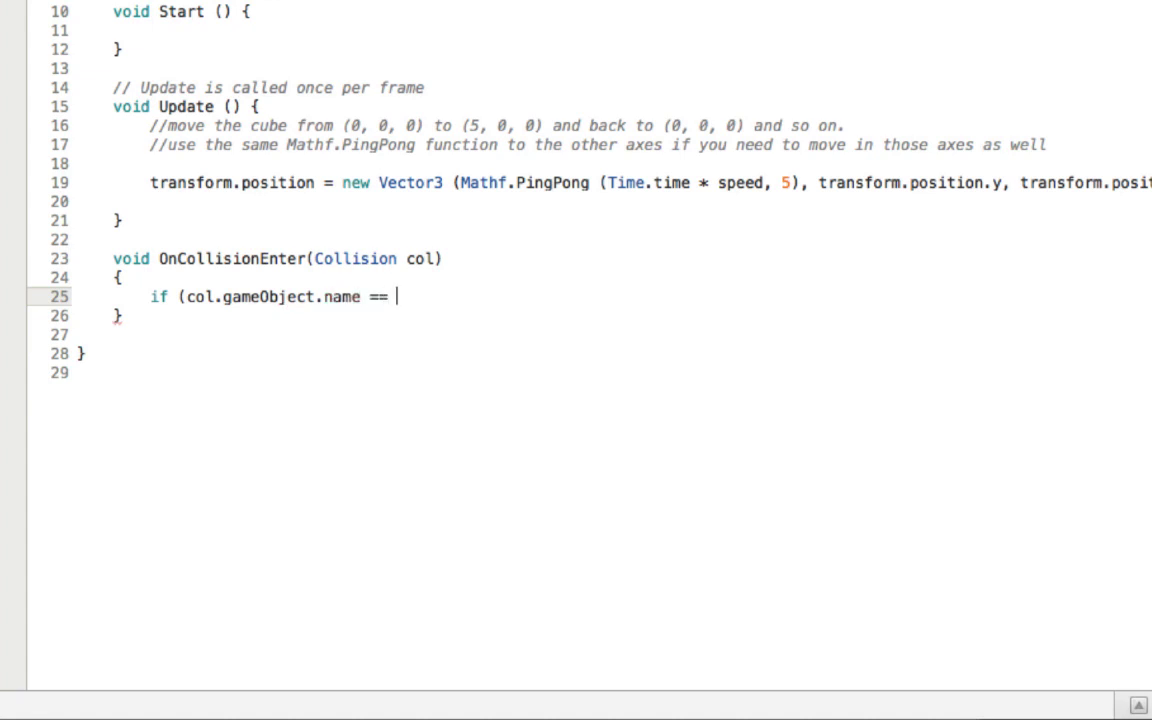
type(" \"\" )")
key("Return")
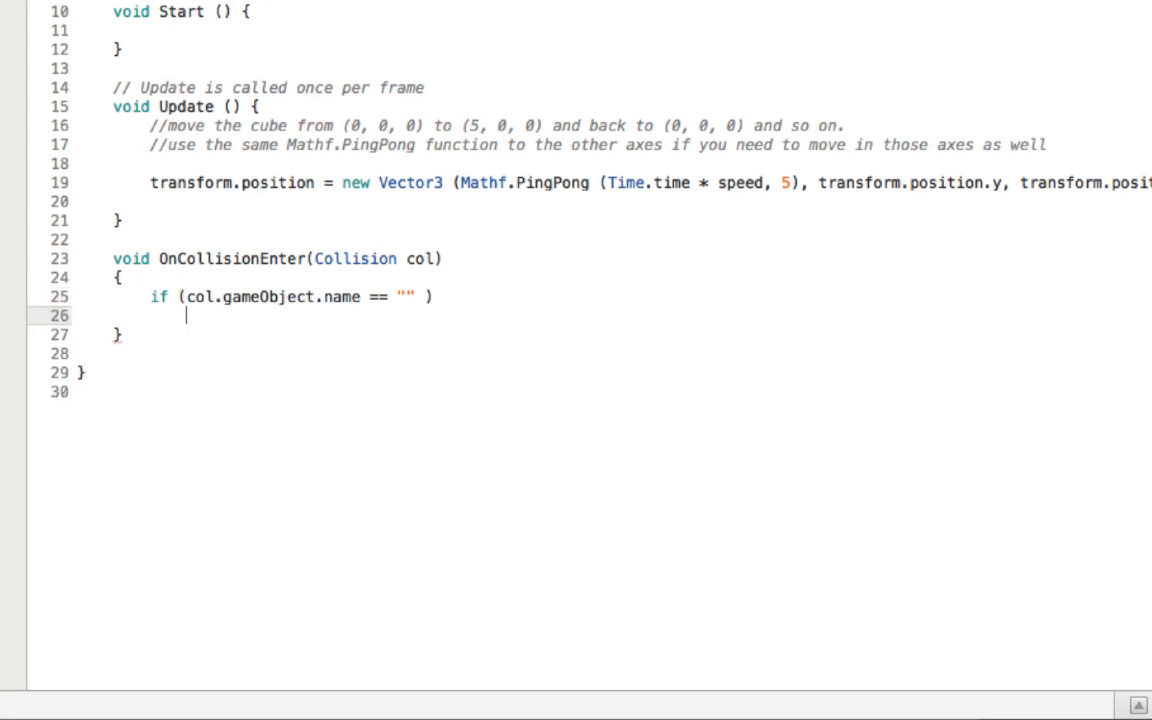
type("{")
key("Return")
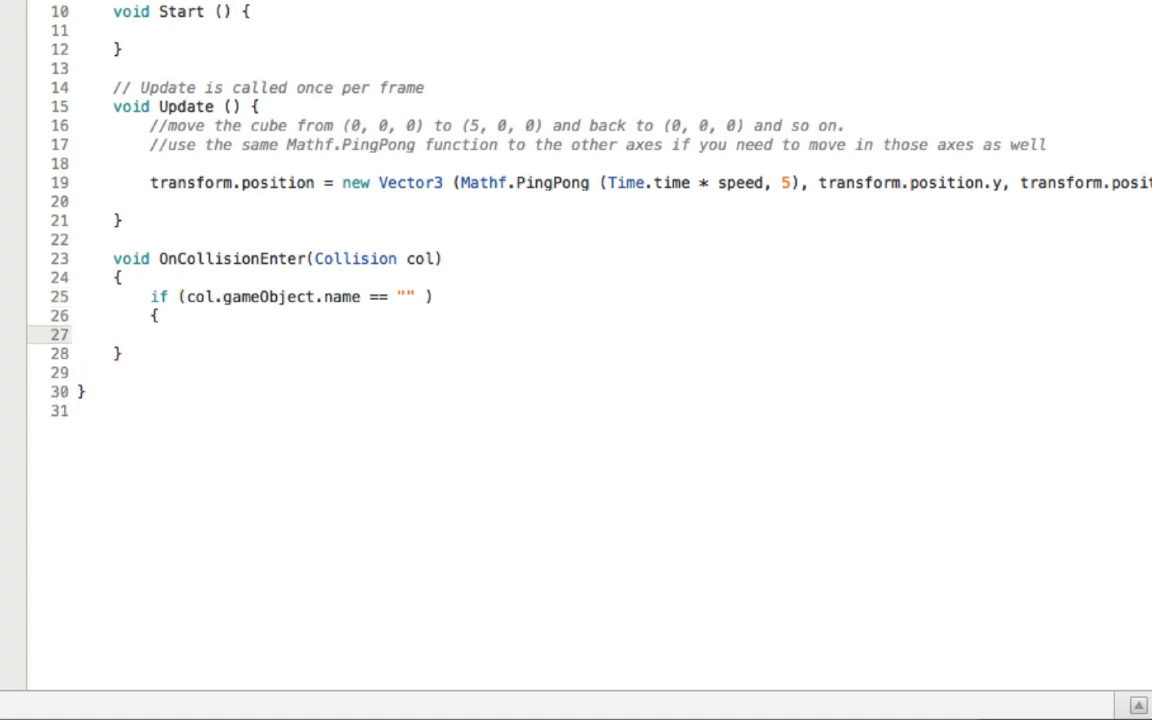
key("Return")
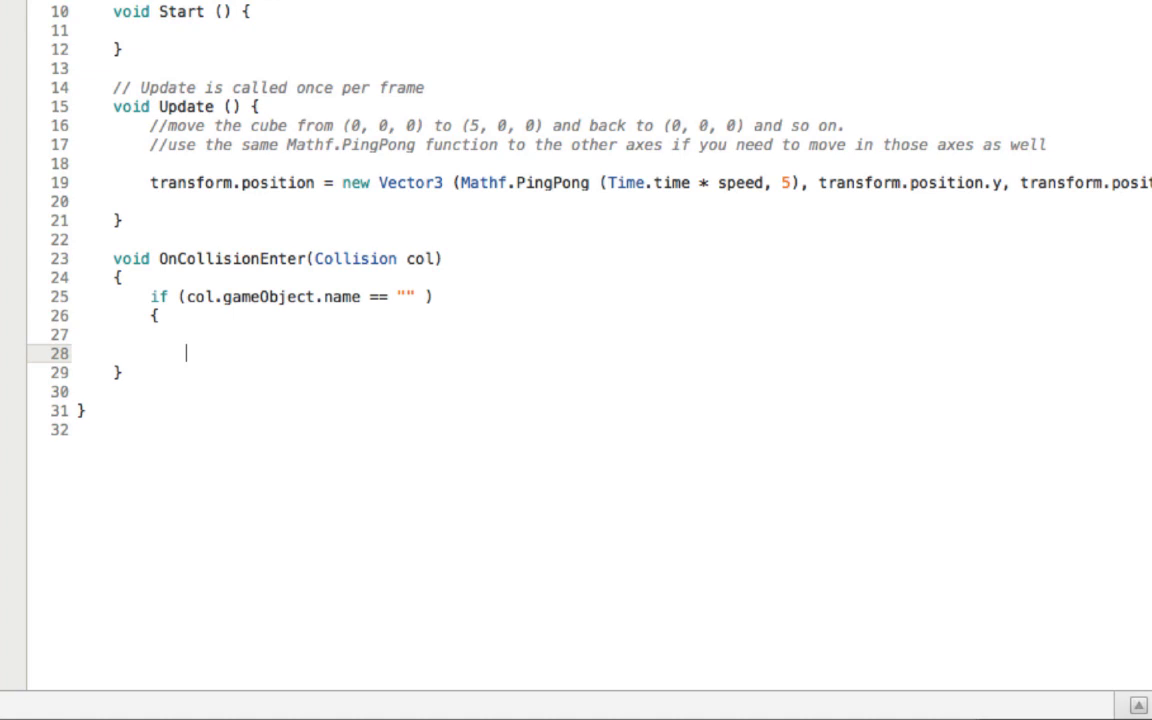
type("}")
left_click(186, 315)
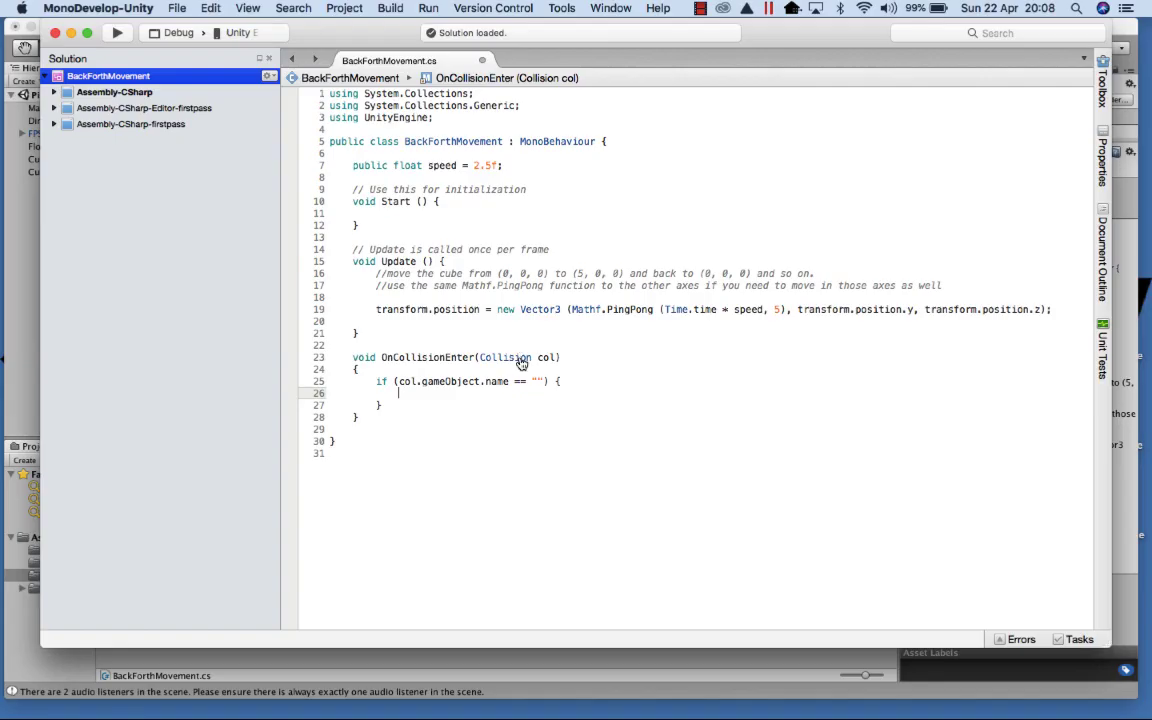
key("super+Tab")
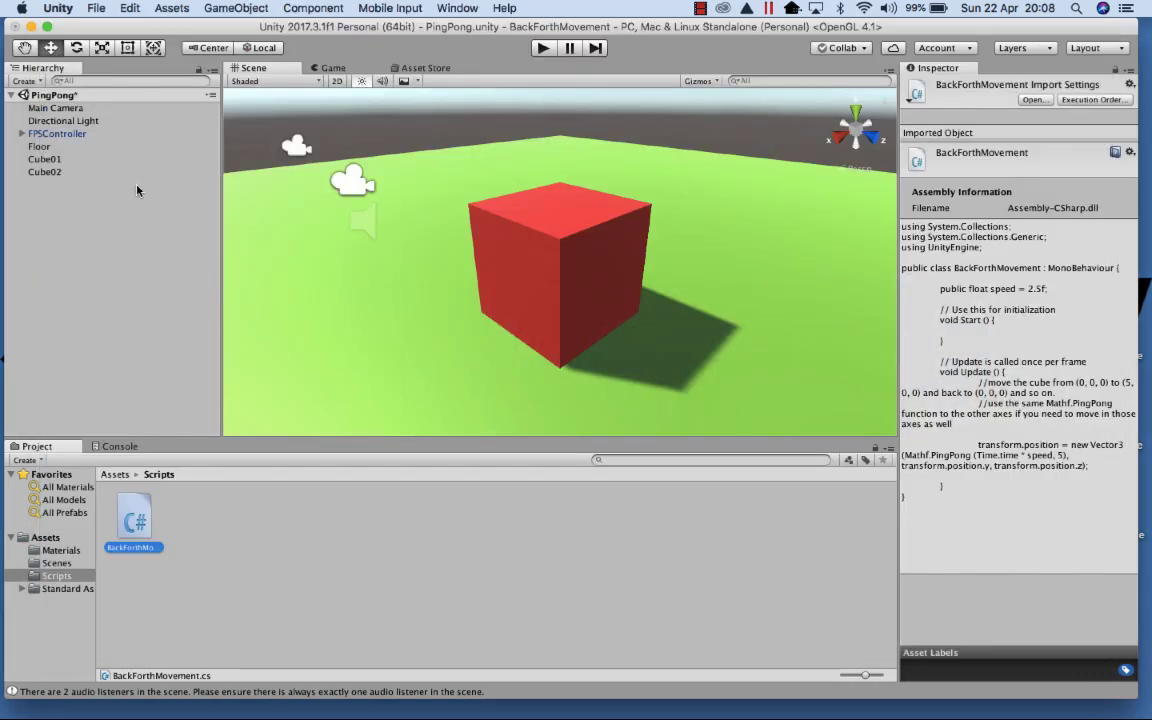
Select and frame the purple cube, confirming its Inspector name is Cube02, then return to MonoDevelop
left_click(59, 159)
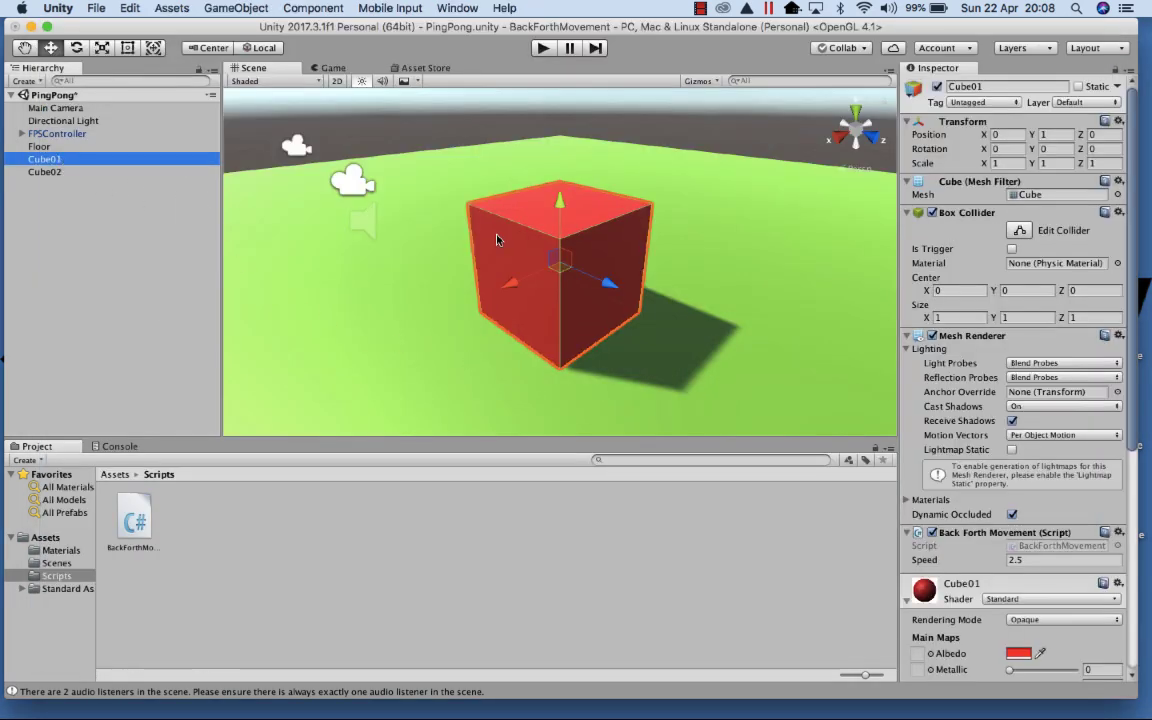
left_click(50, 173)
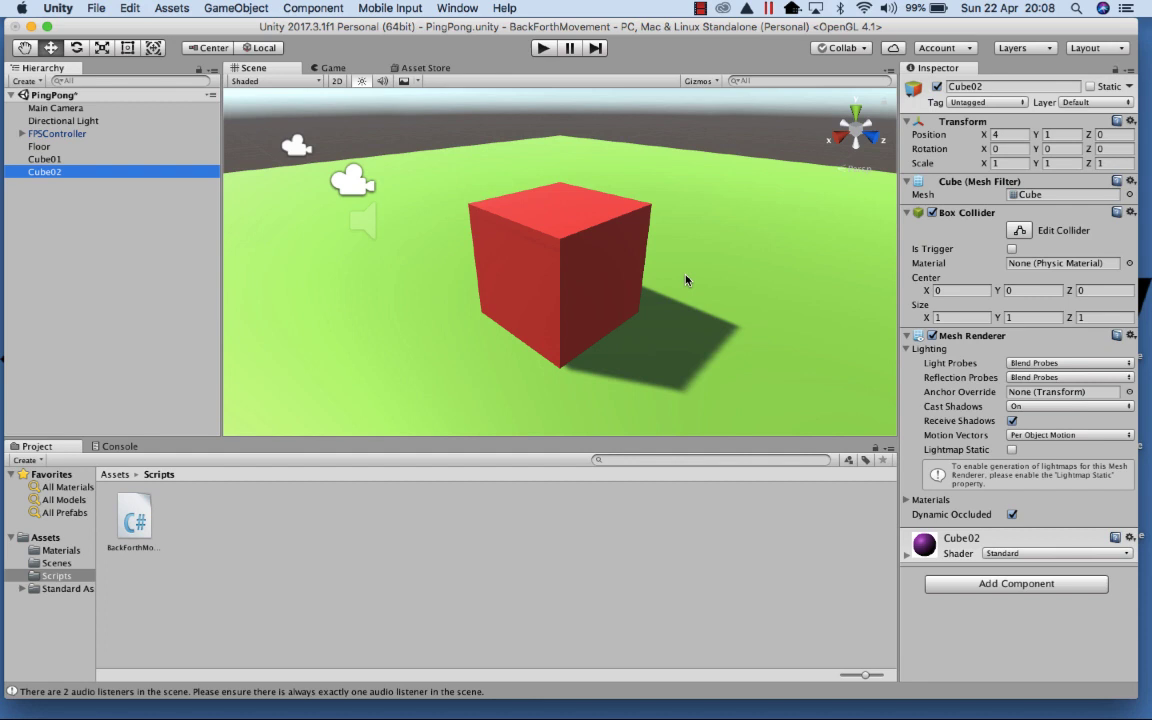
double_click(102, 173)
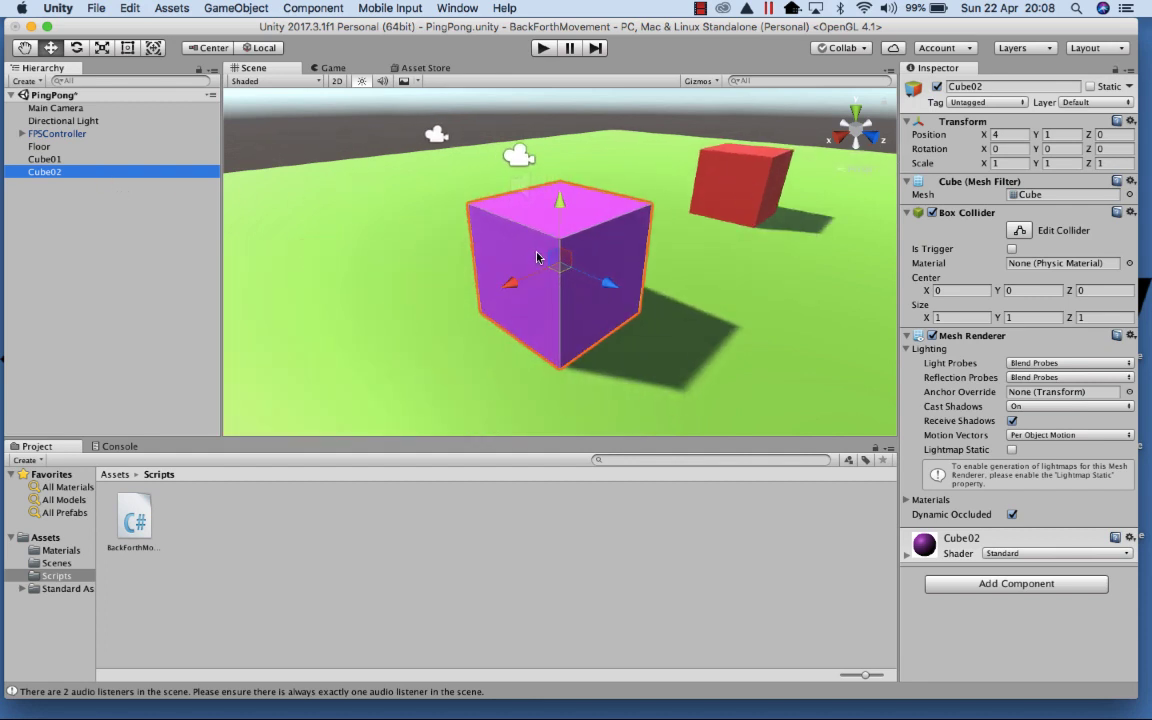
left_click(998, 86)
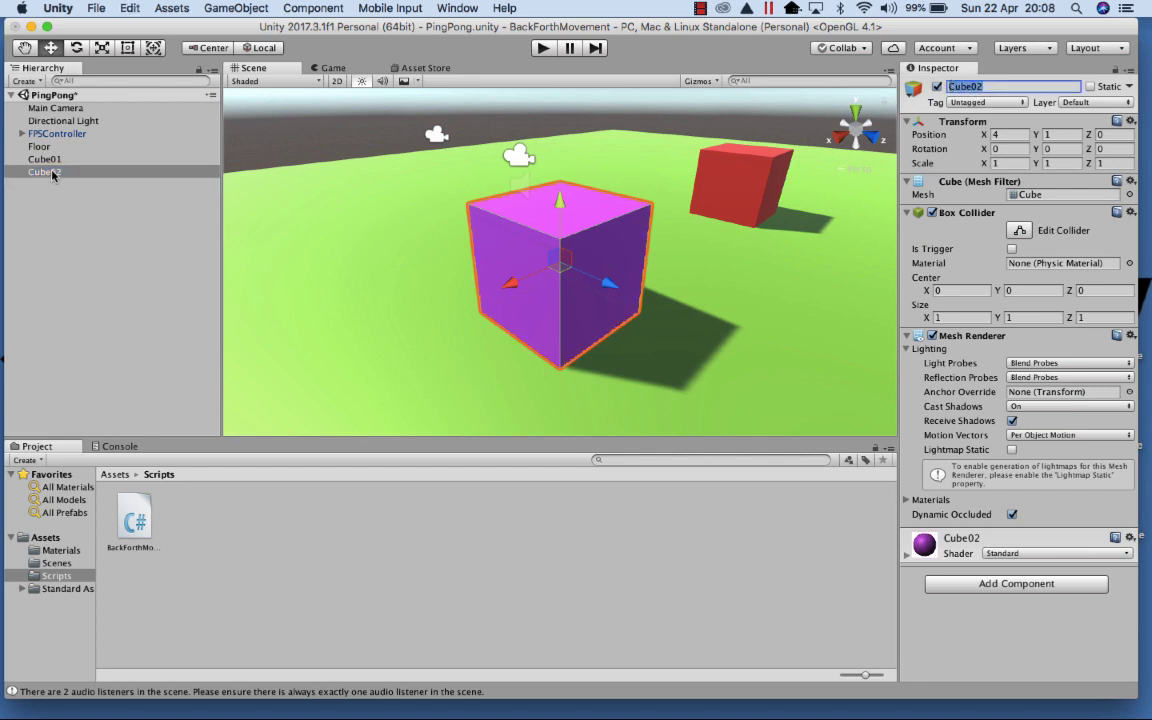
key("super+Tab")
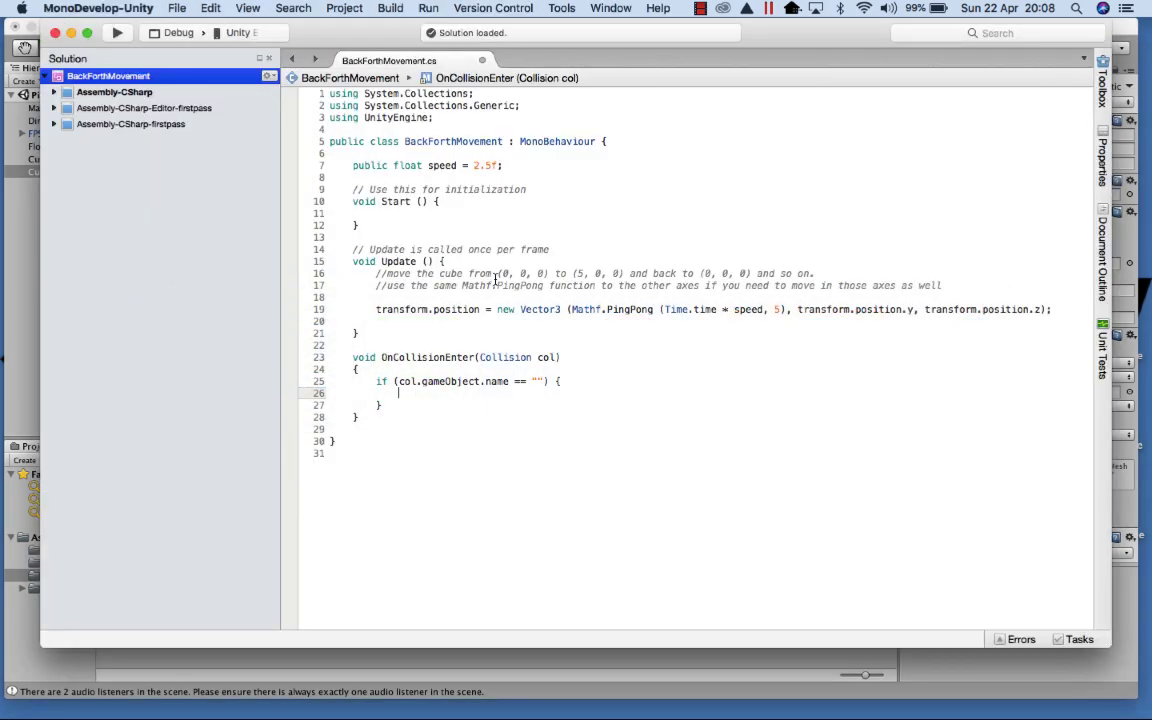
Compare against "Cube02" and add Debug.Log("Collision Detected"); inside the if-block
left_click(538, 381)
type("Cube02")
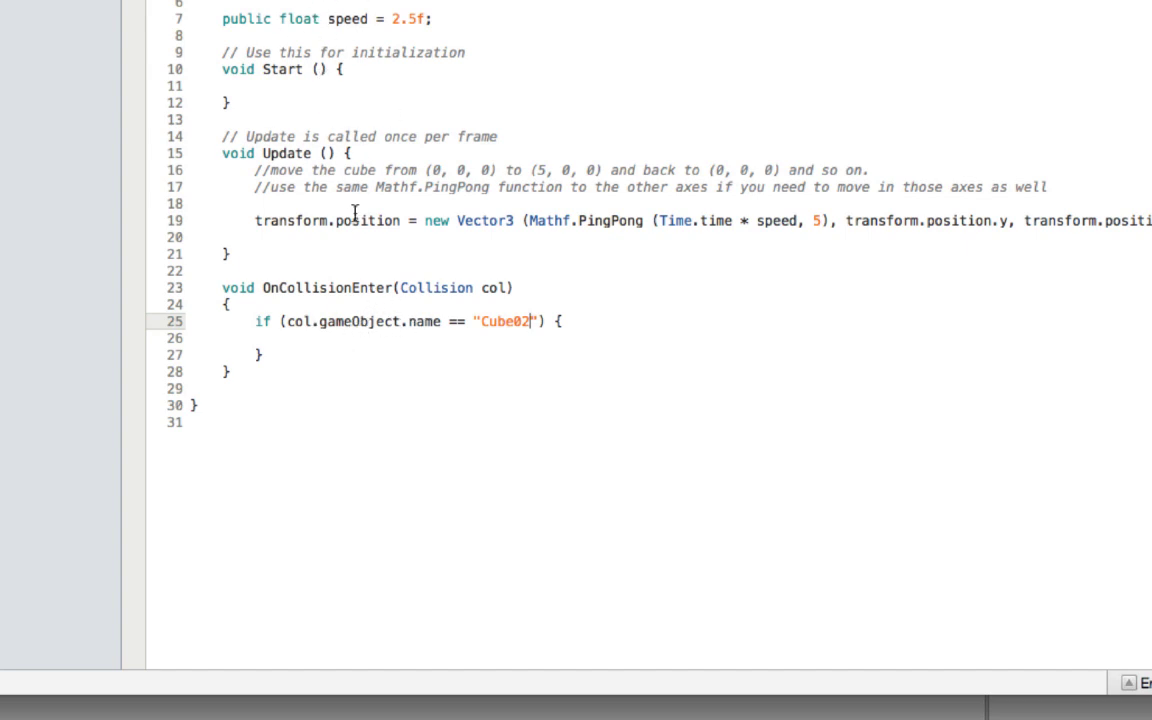
mouse_move(354, 213)
left_click(326, 340)
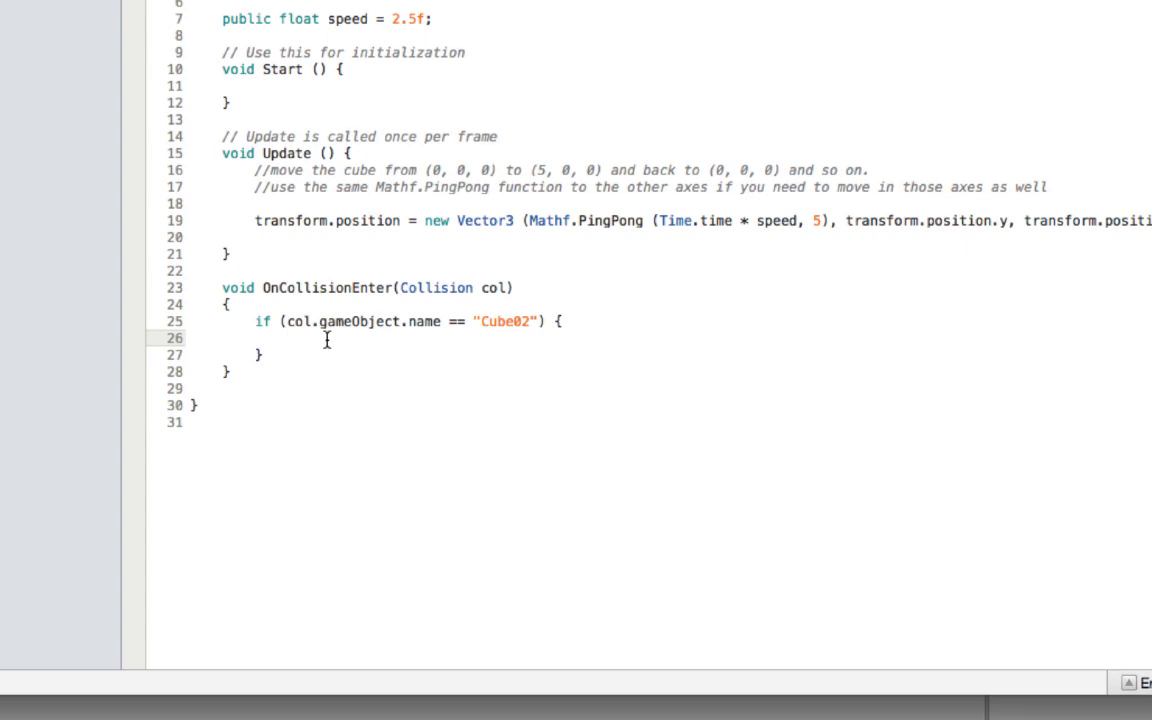
type("Deb")
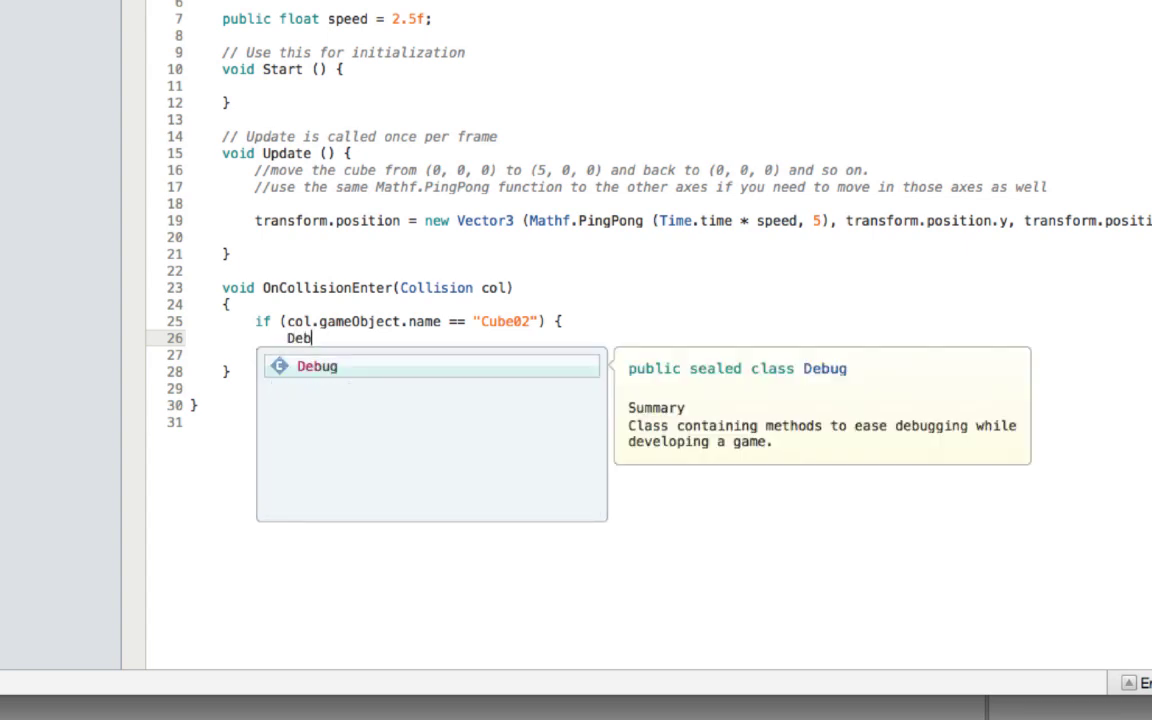
type("ug .Log ")
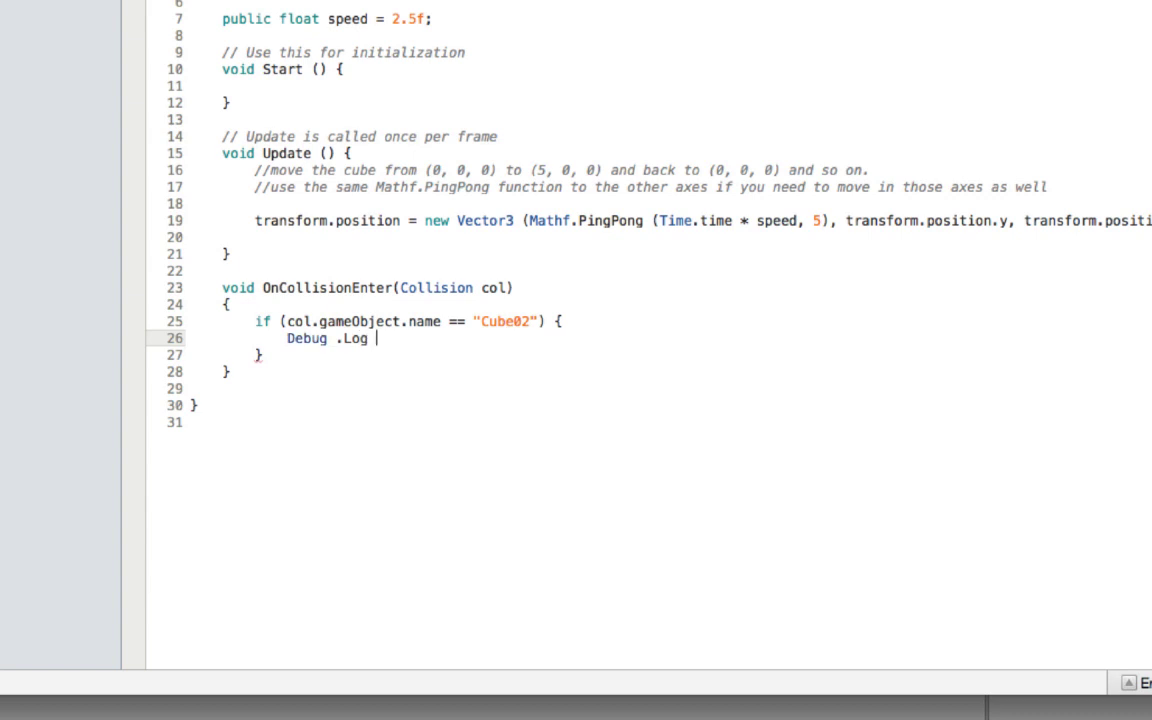
type("(")
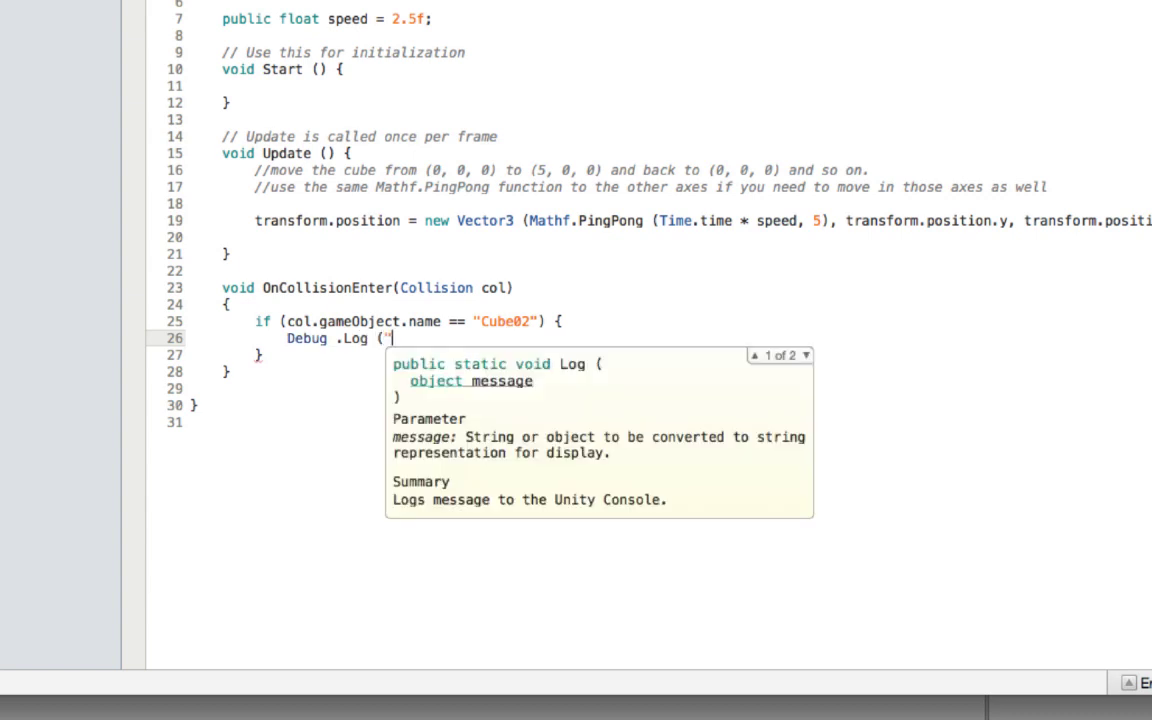
type("\"Collision Detect")
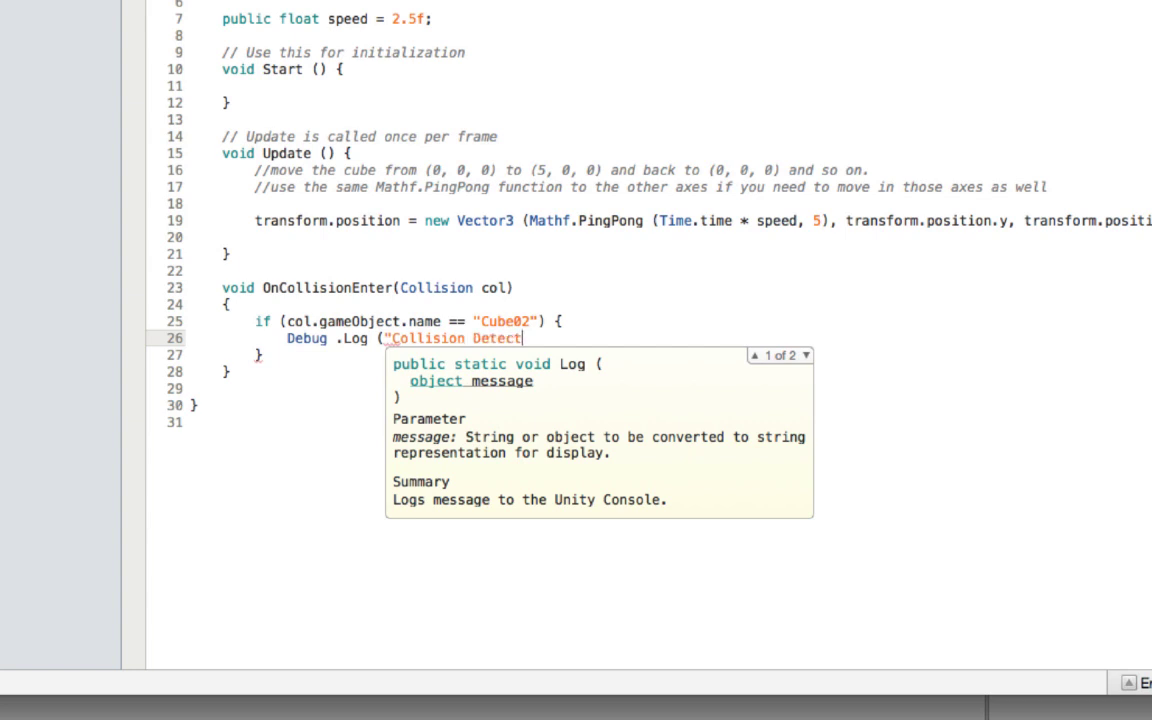
type("ed\")")
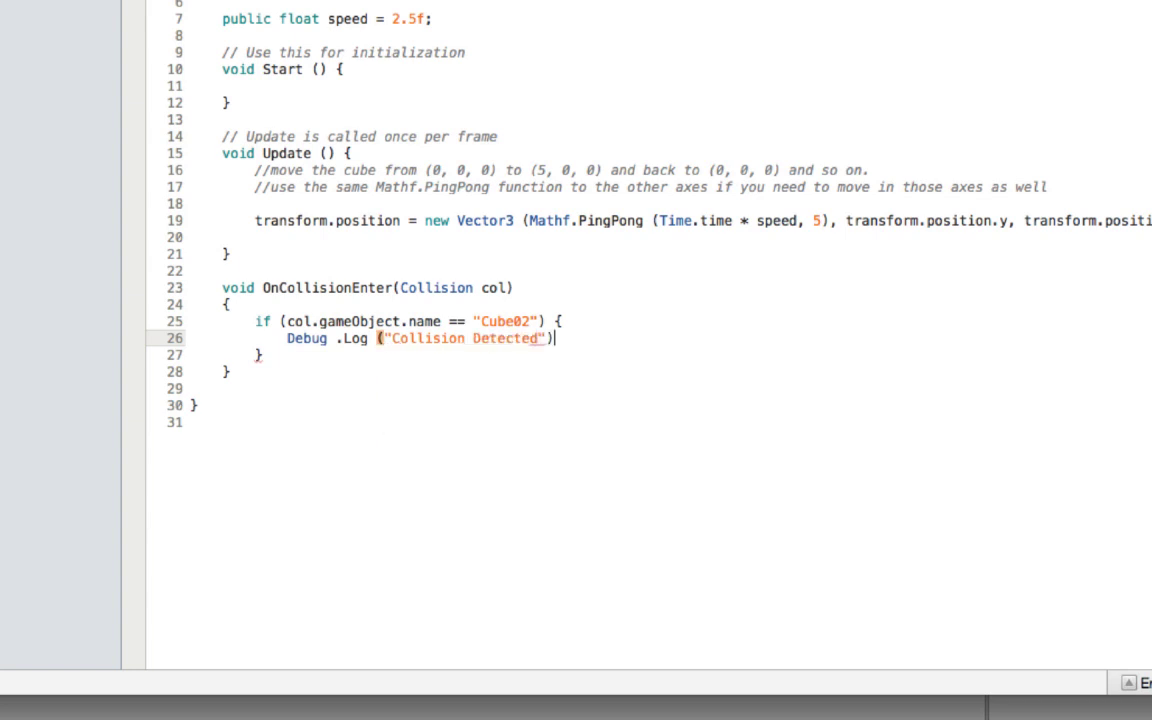
type(";")
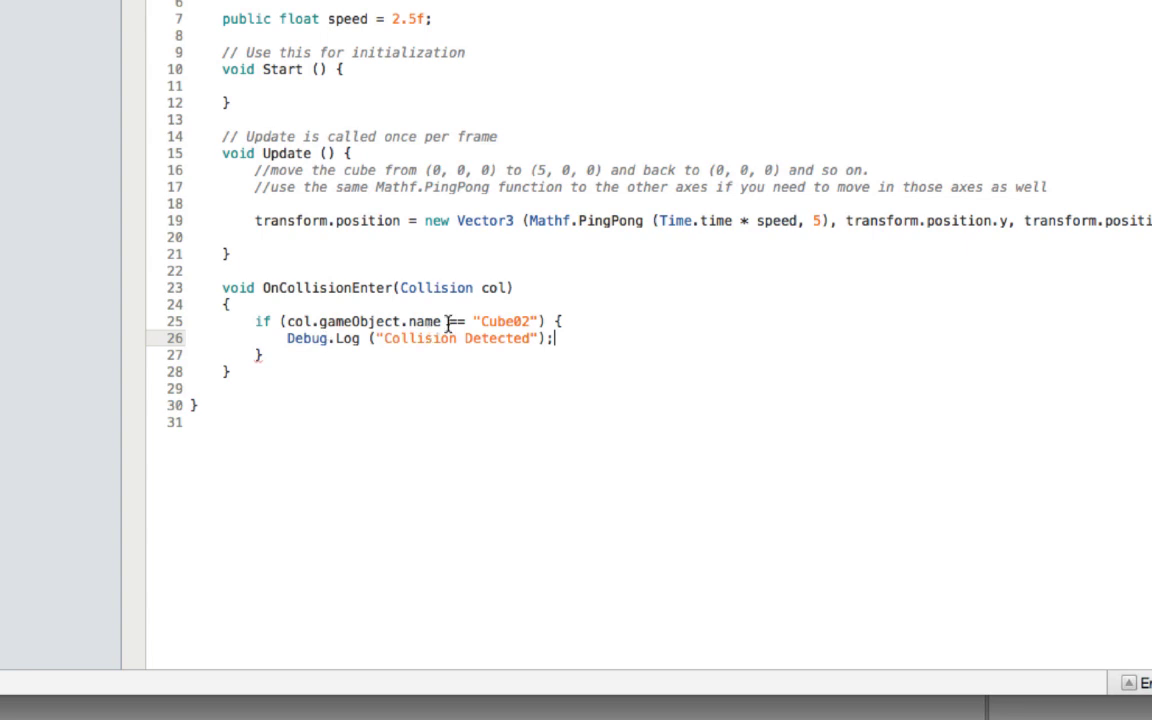
left_click(542, 360)
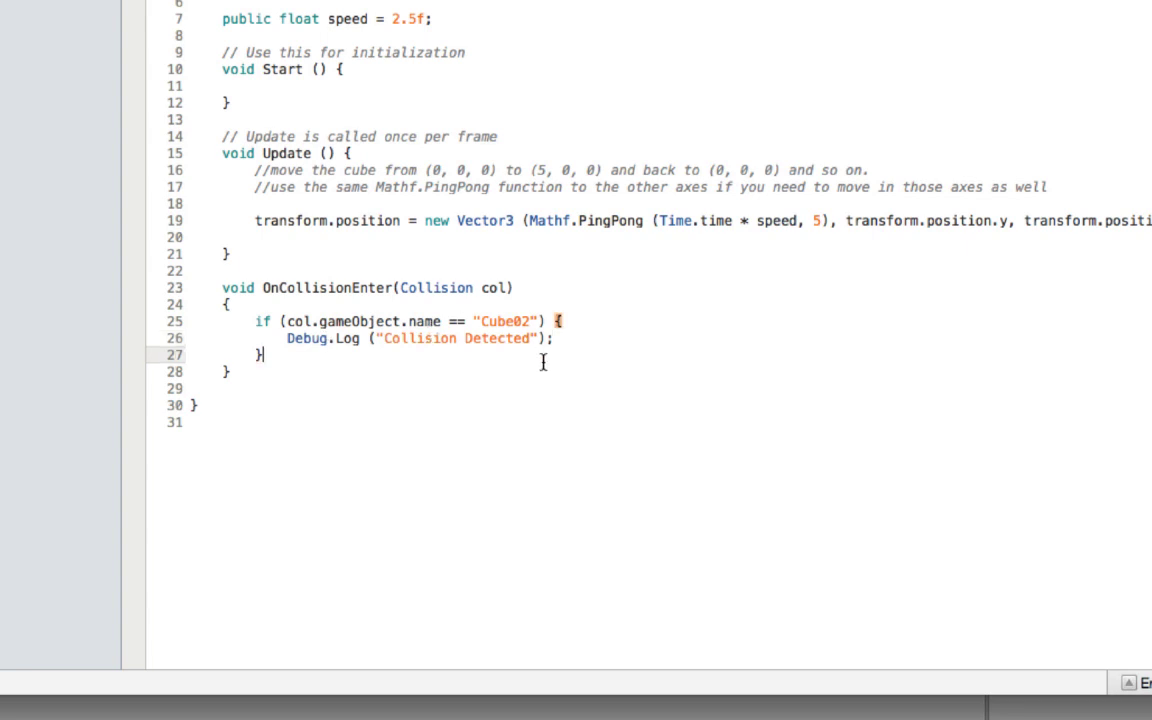
left_click(357, 367)
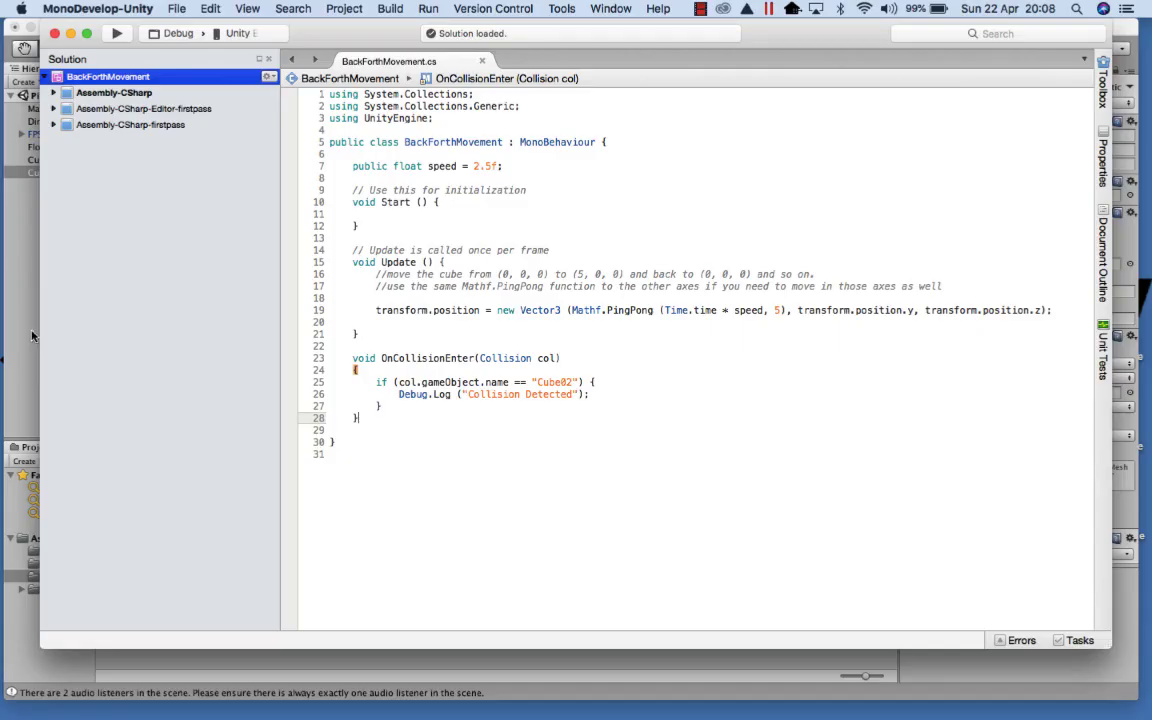
key("super+Tab")
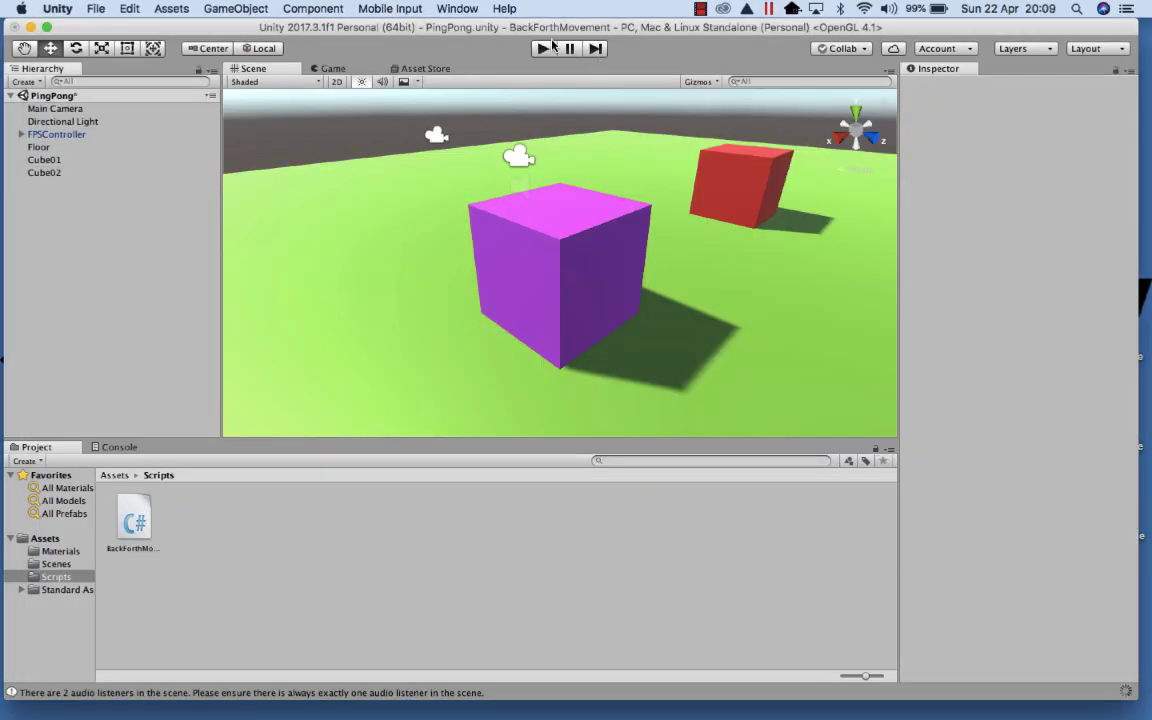
Play the scene to test the collision, check the console, then stop the game
left_click(543, 49)
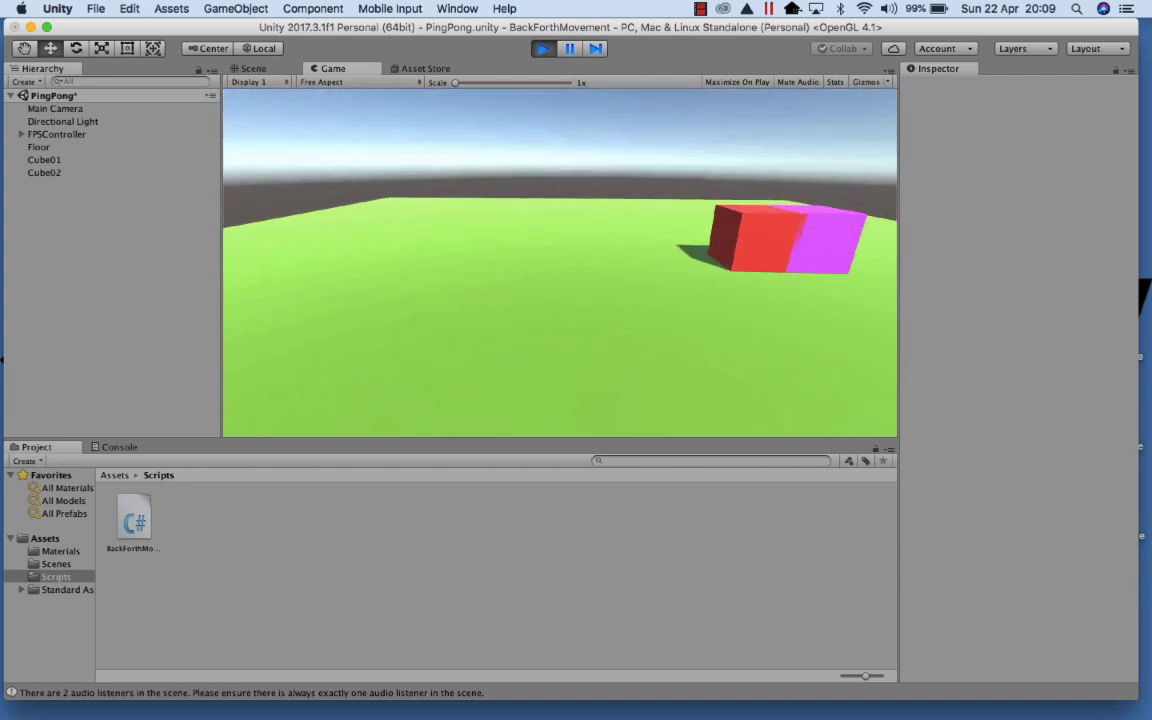
key("super+shift+c")
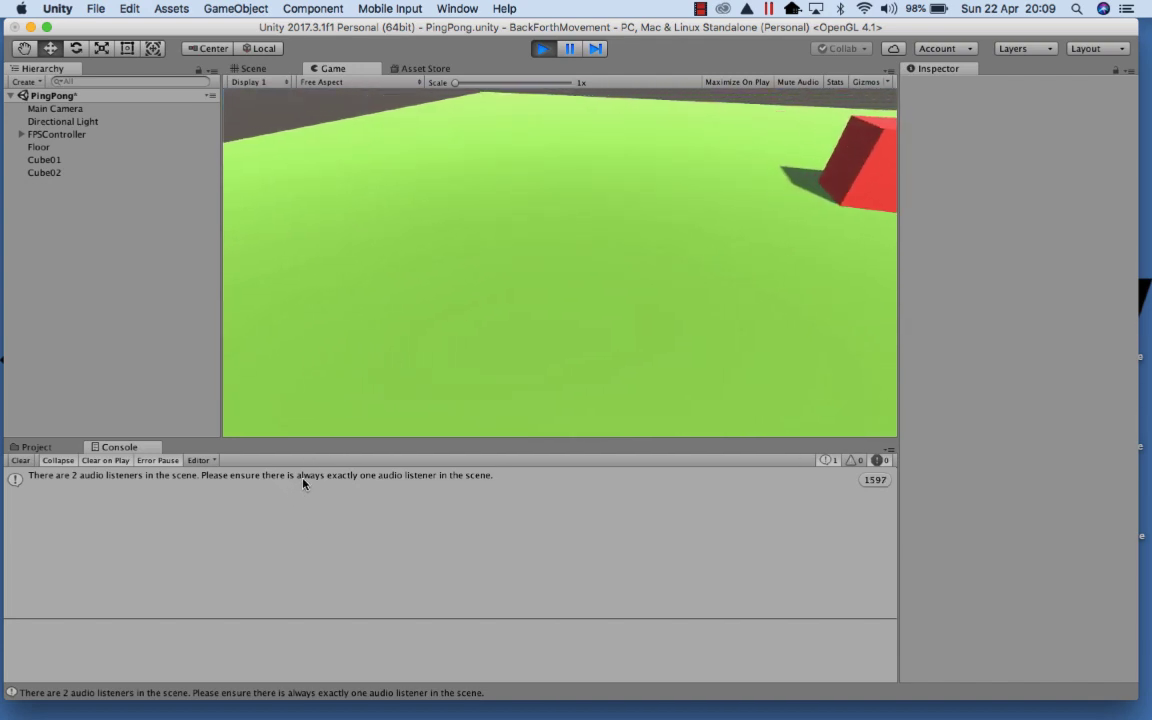
key("super+p")
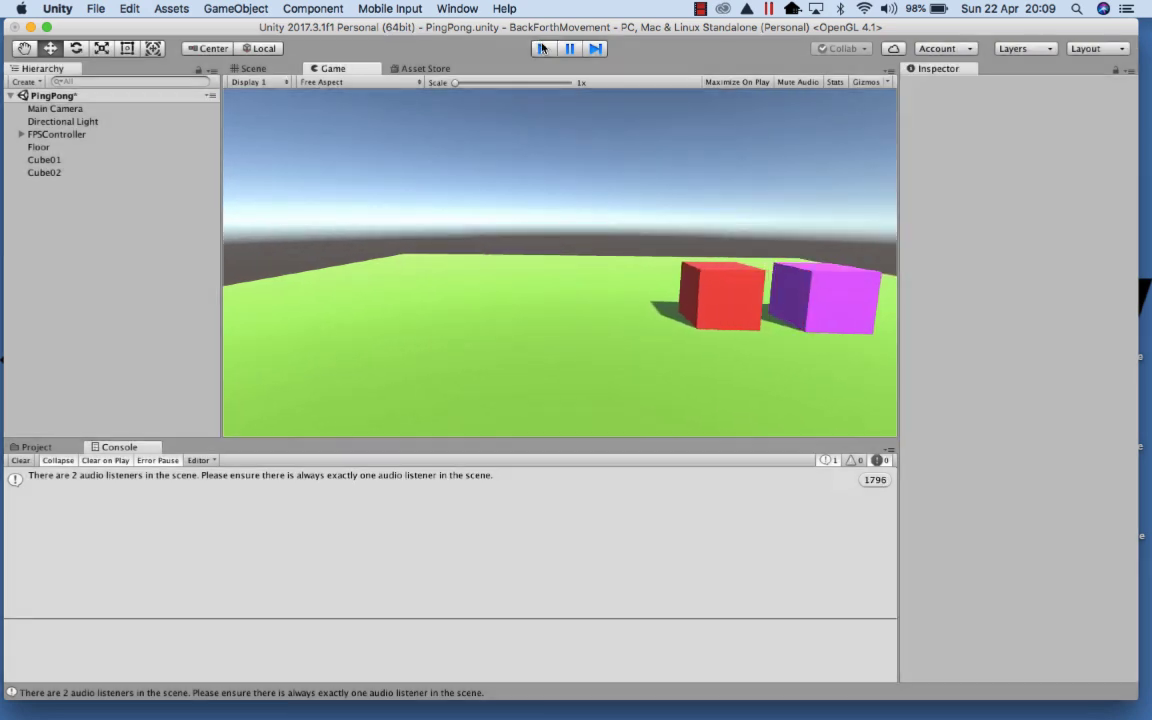
Add a Rigidbody component to Cube01 and expand its constraints
left_click(38, 160)
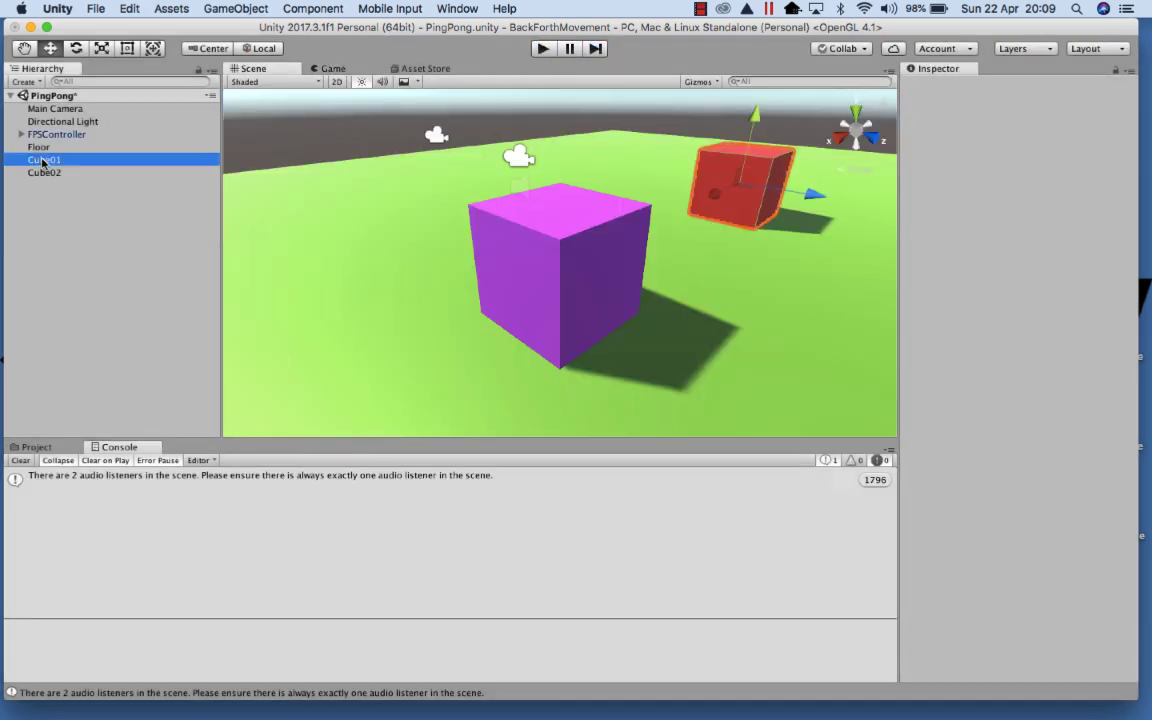
scroll(986, 318, "down", 10)
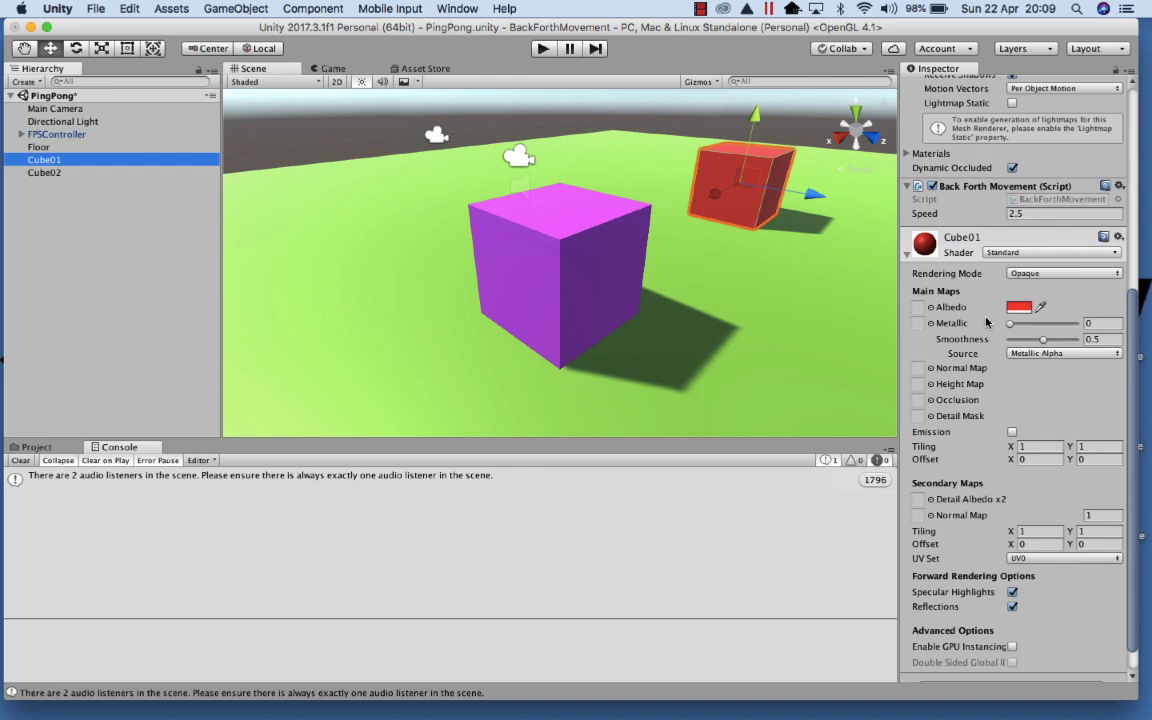
scroll(1048, 378, "down", 2)
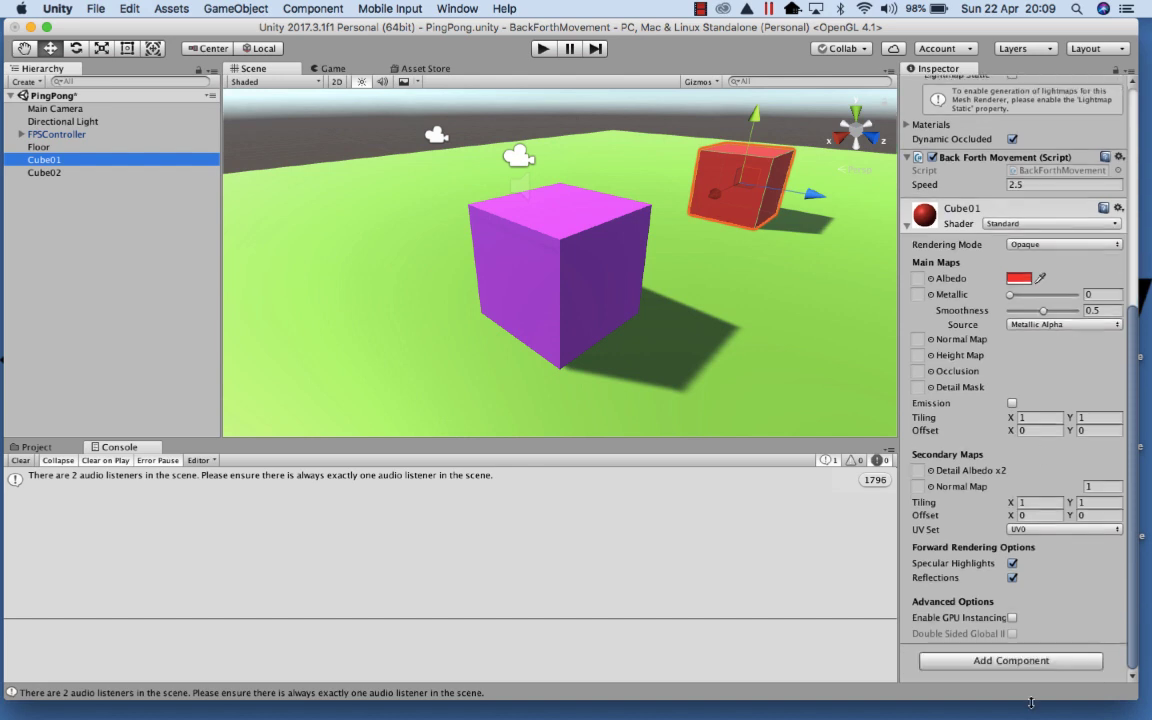
left_click(1020, 662)
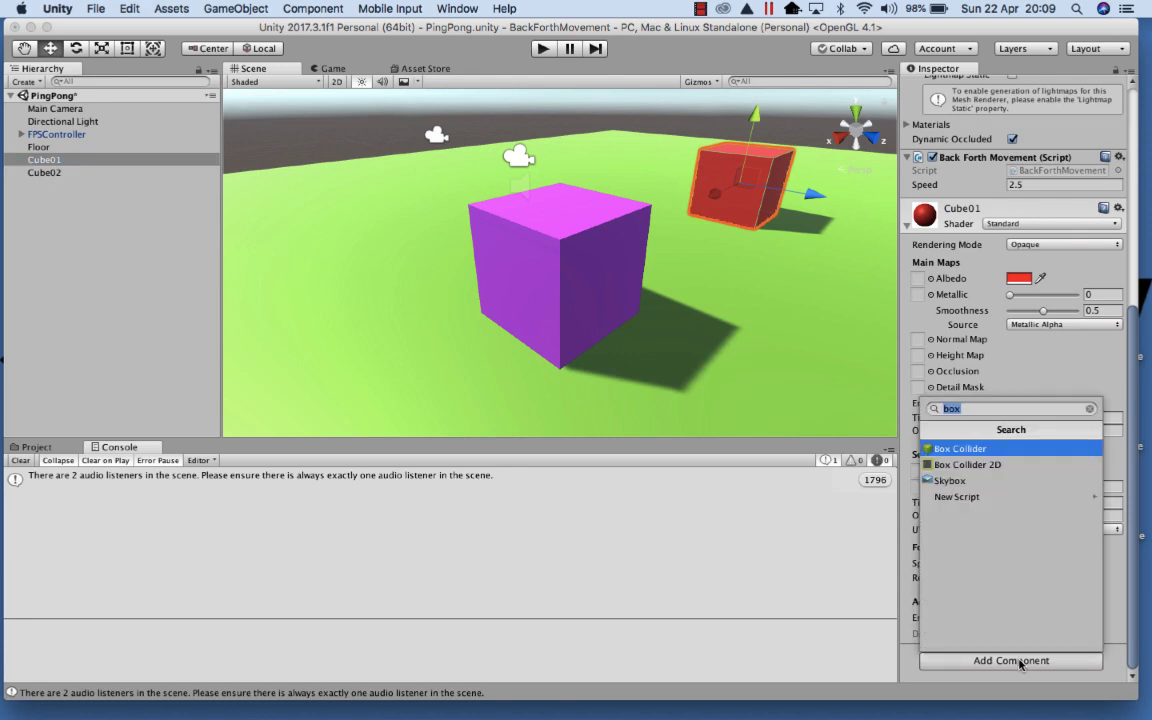
type("rig")
key("Return")
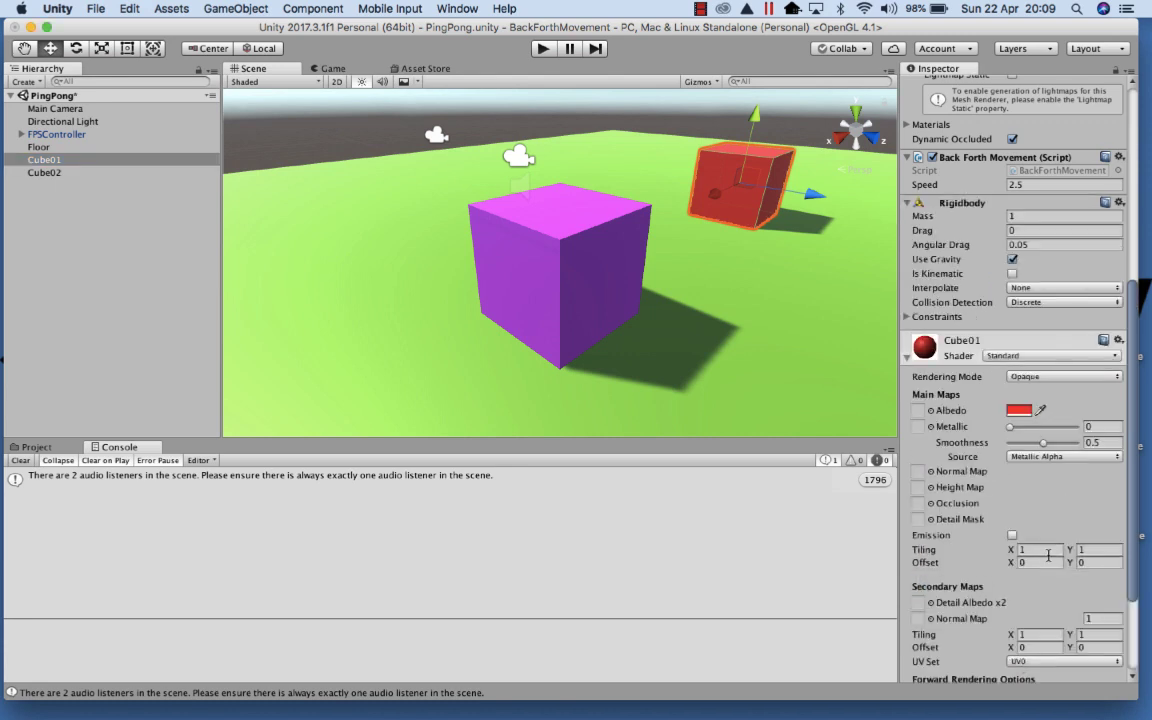
scroll(1000, 420, "down", 5)
scroll(908, 282, "up", 4)
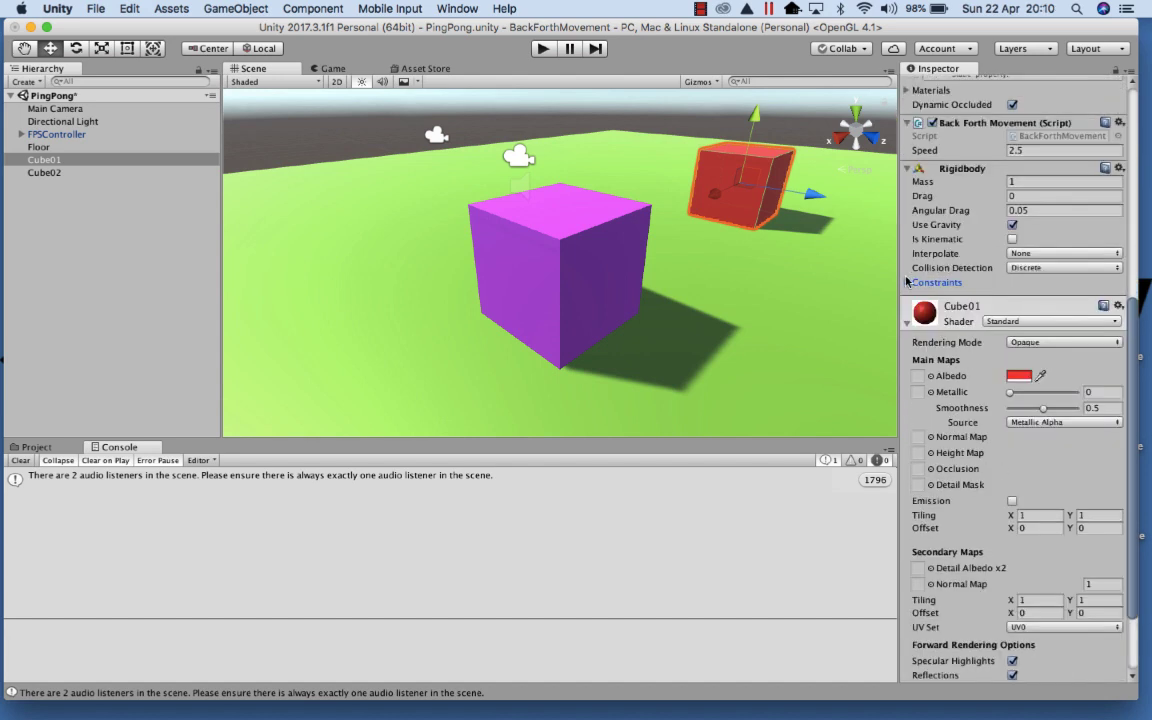
left_click(907, 283)
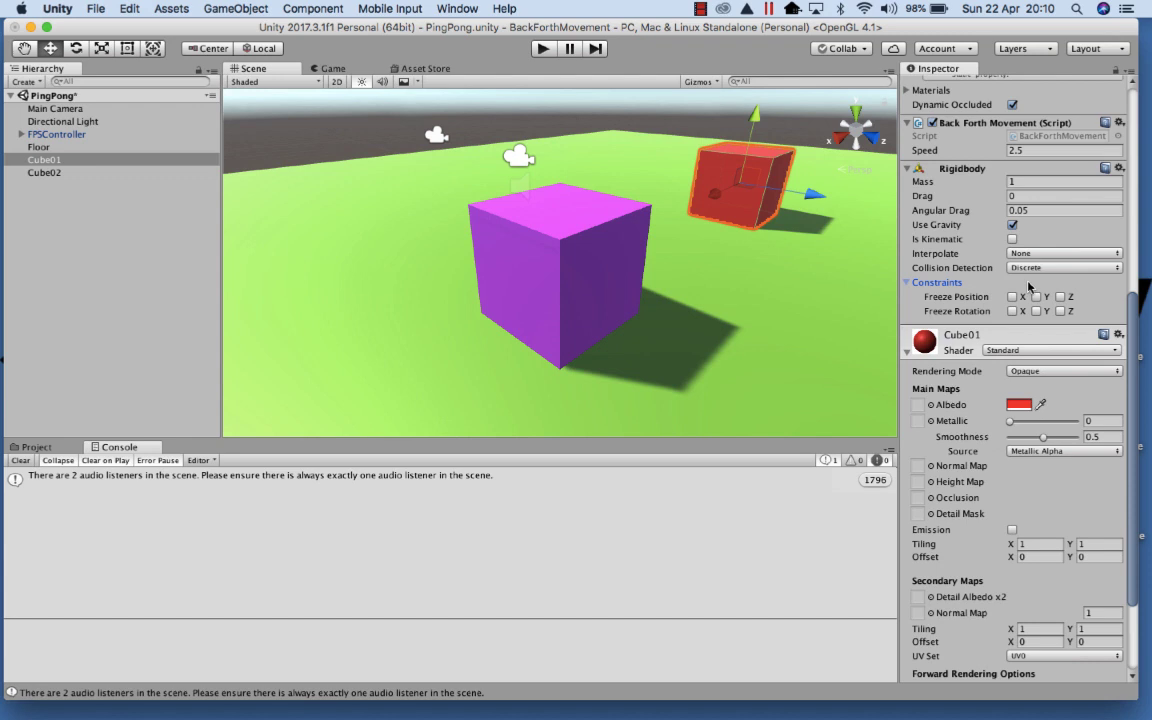
scroll(1030, 287, "up", 2)
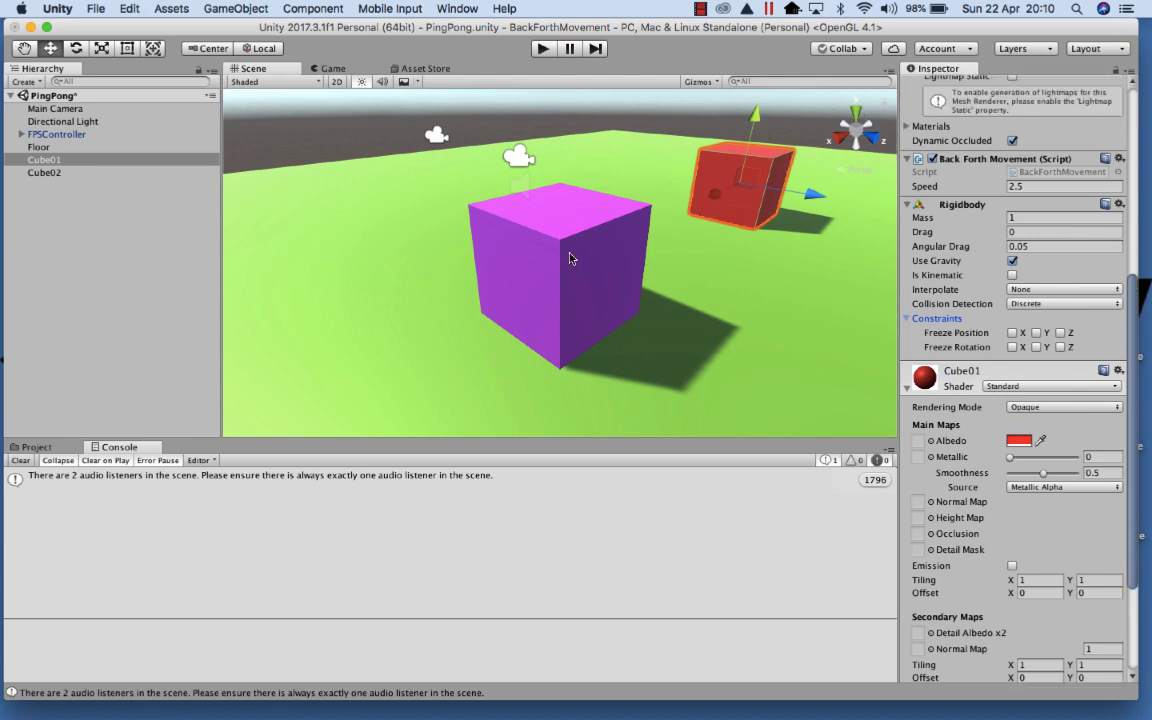
Add a Rigidbody component to Cube02 as well
left_click(512, 227)
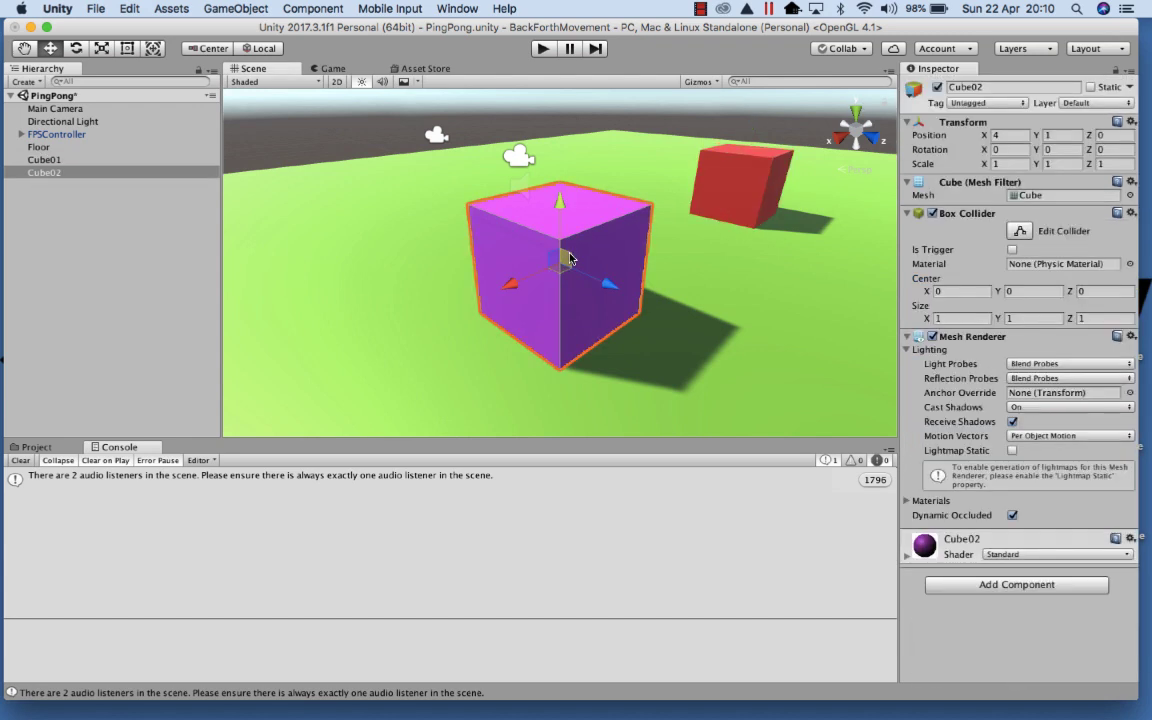
left_click(1017, 584)
type("rig")
left_click(990, 374)
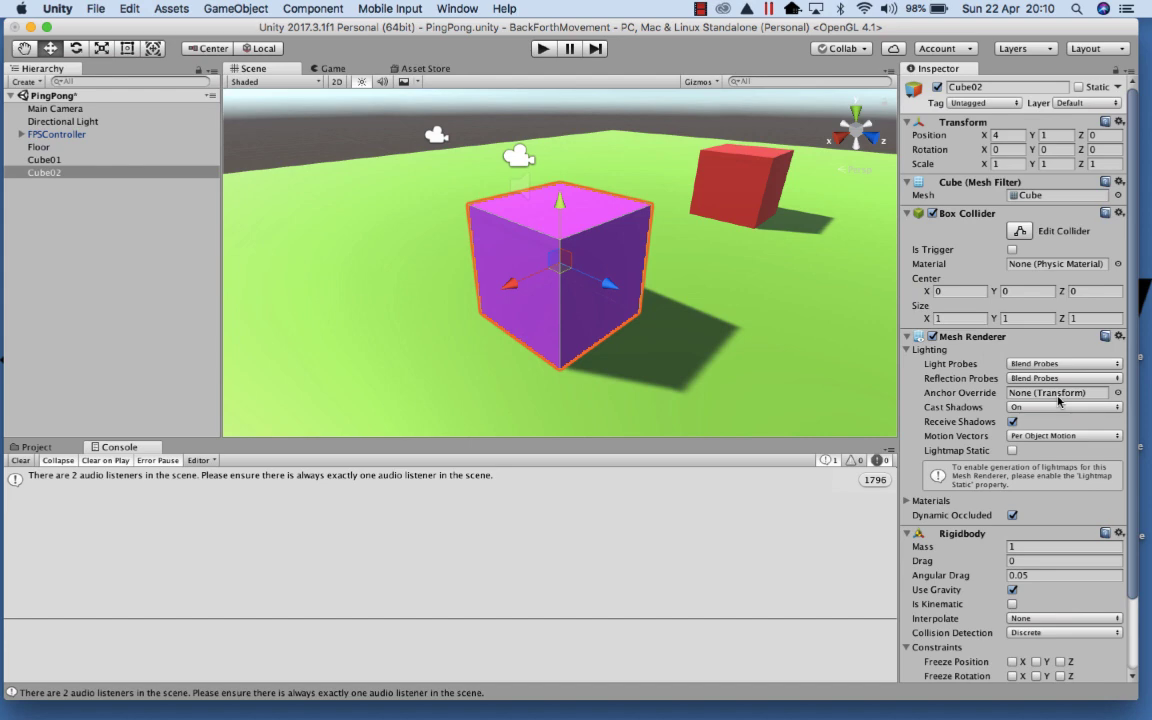
Play the scene until the cubes collide and 'Collision Detected' is logged, then stop playback
left_click(541, 50)
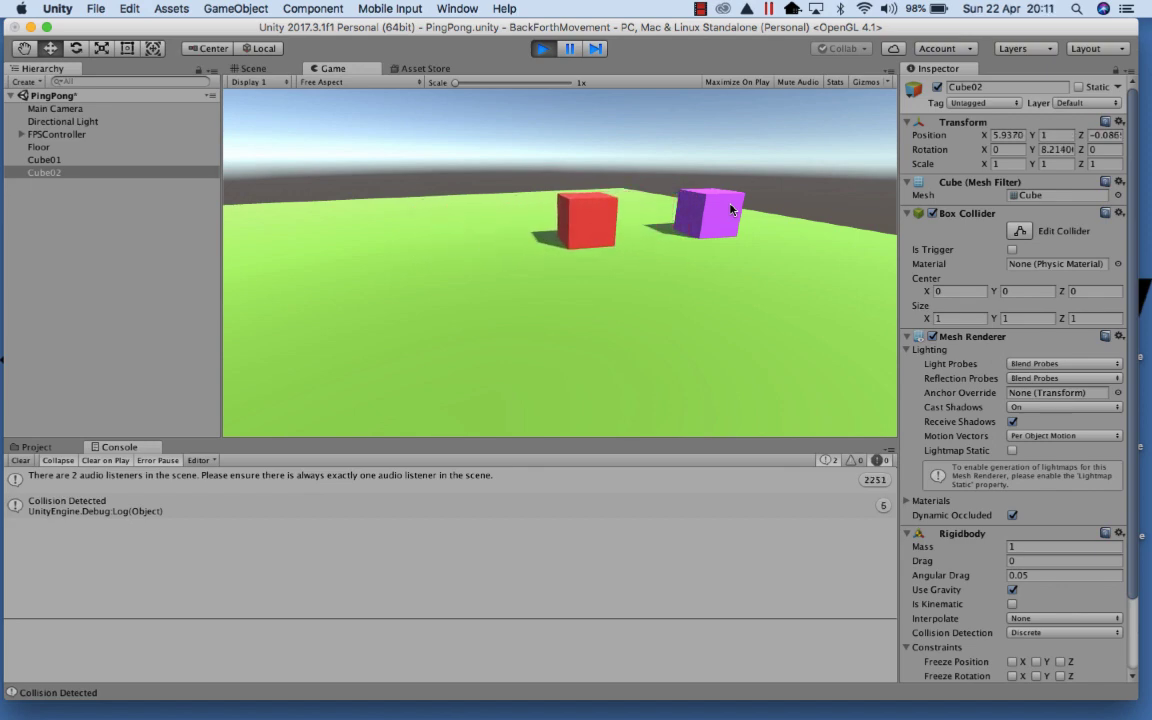
key("super+p")
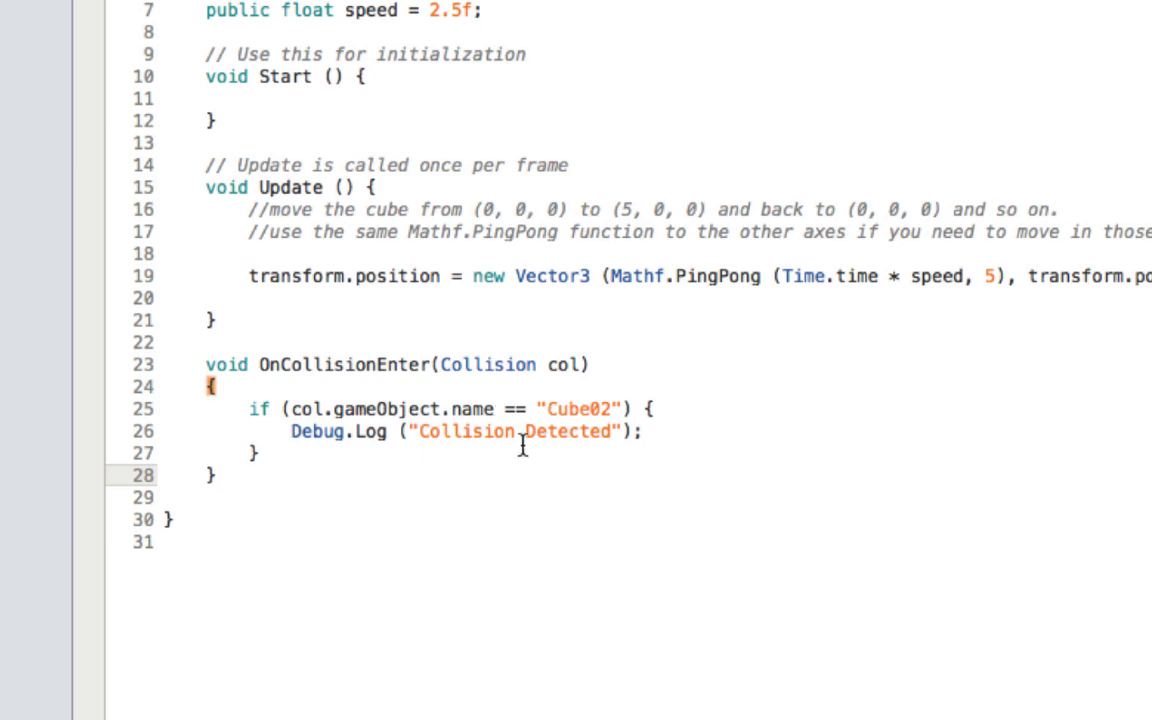
Add 'Destroy (col.gameObject);' on a new line after the Debug.Log call in OnCollisionEnter
left_click(657, 432)
key("Return")
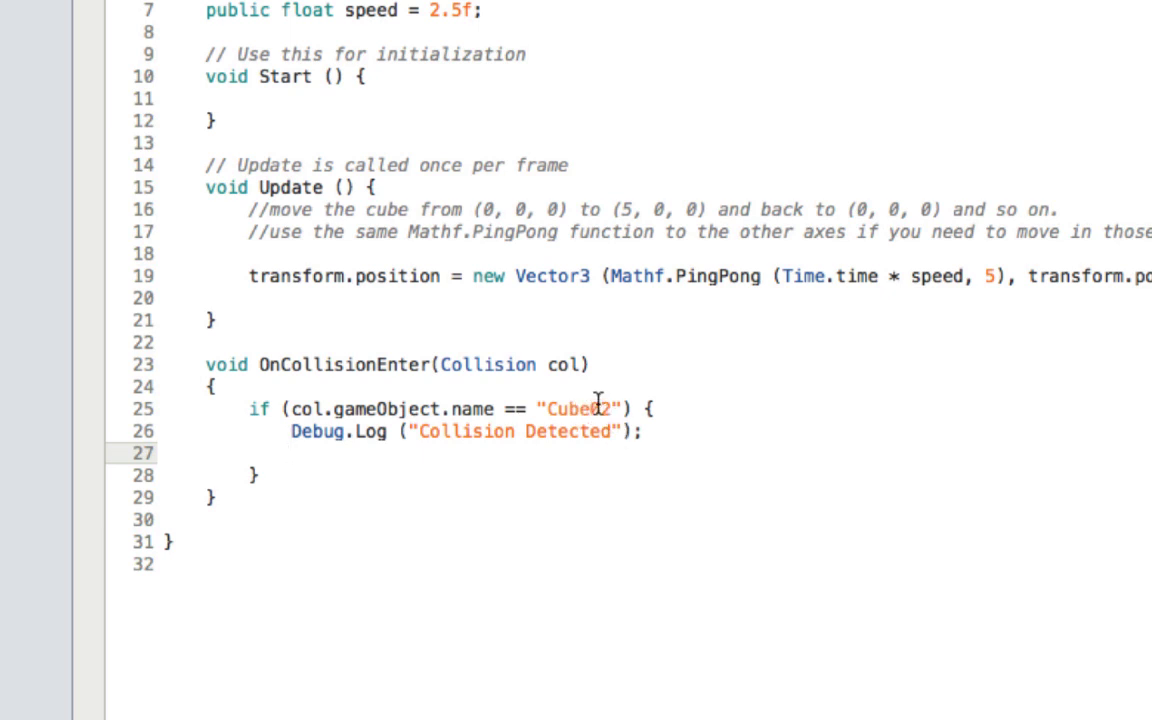
mouse_move(598, 402)
type("Des")
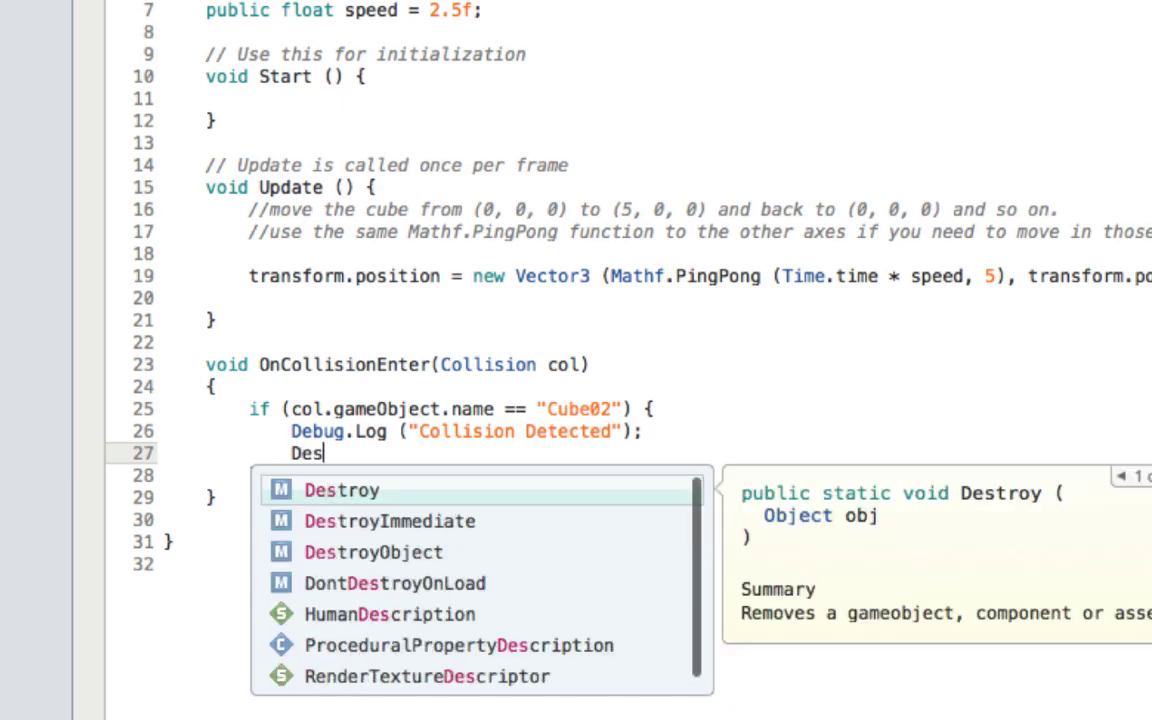
type("troy (")
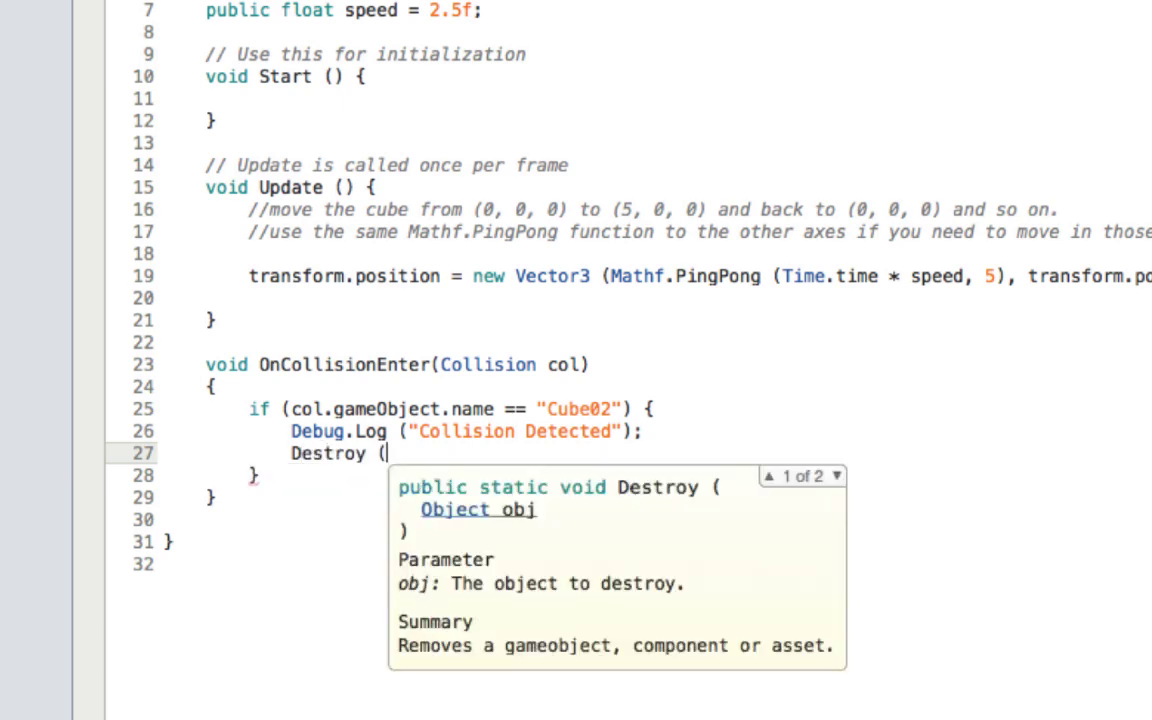
type("col")
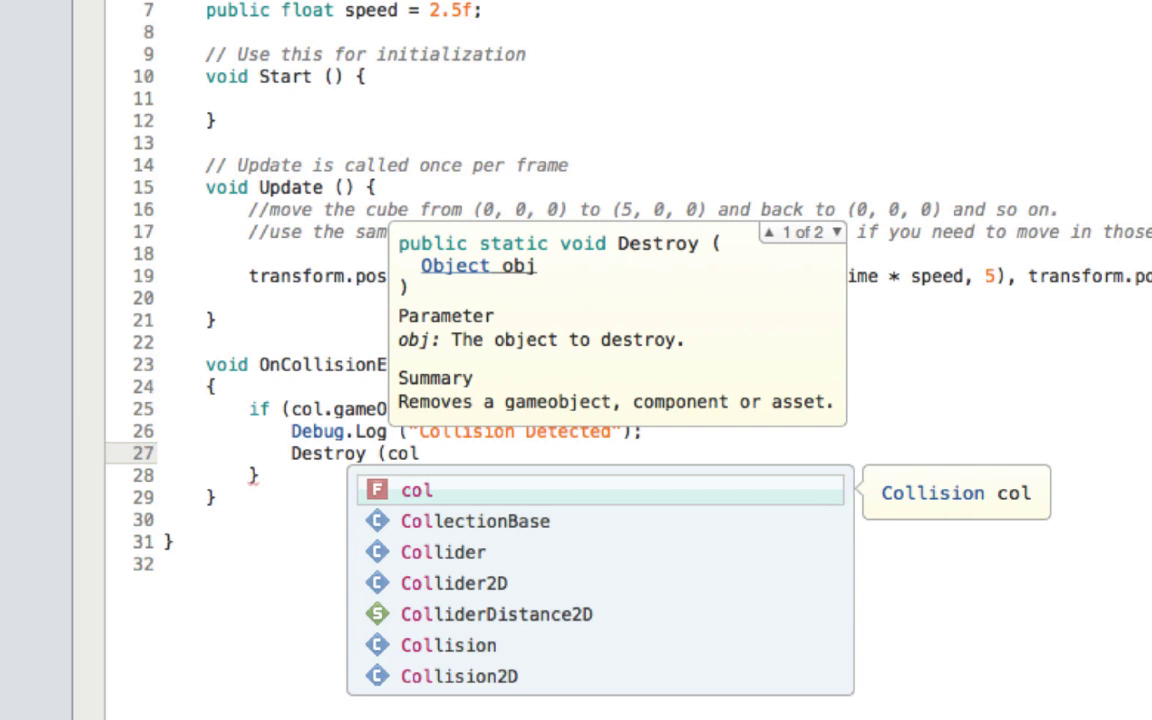
type(".")
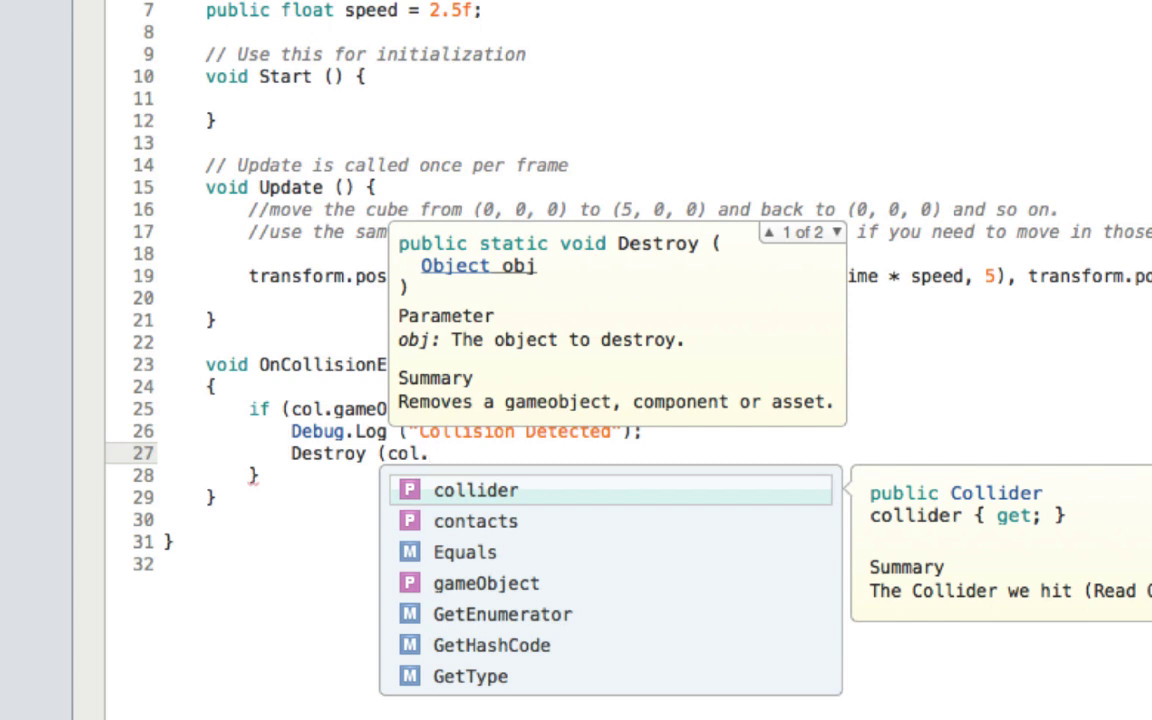
type("game")
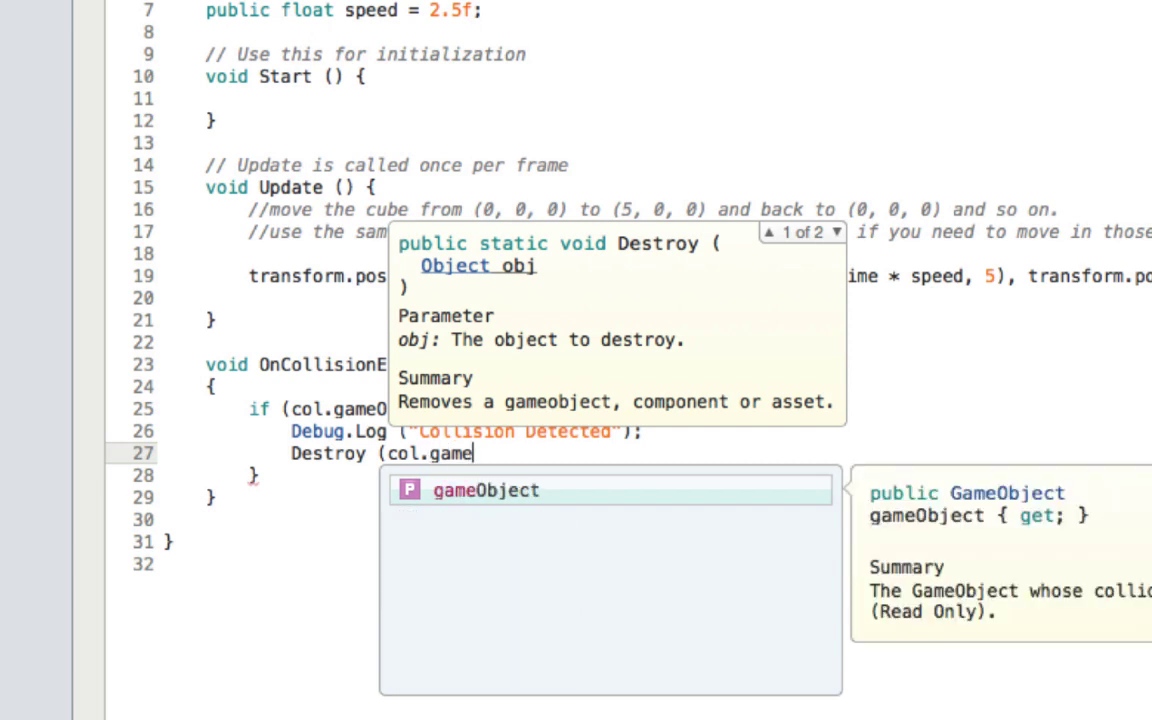
key("Return")
type(")")
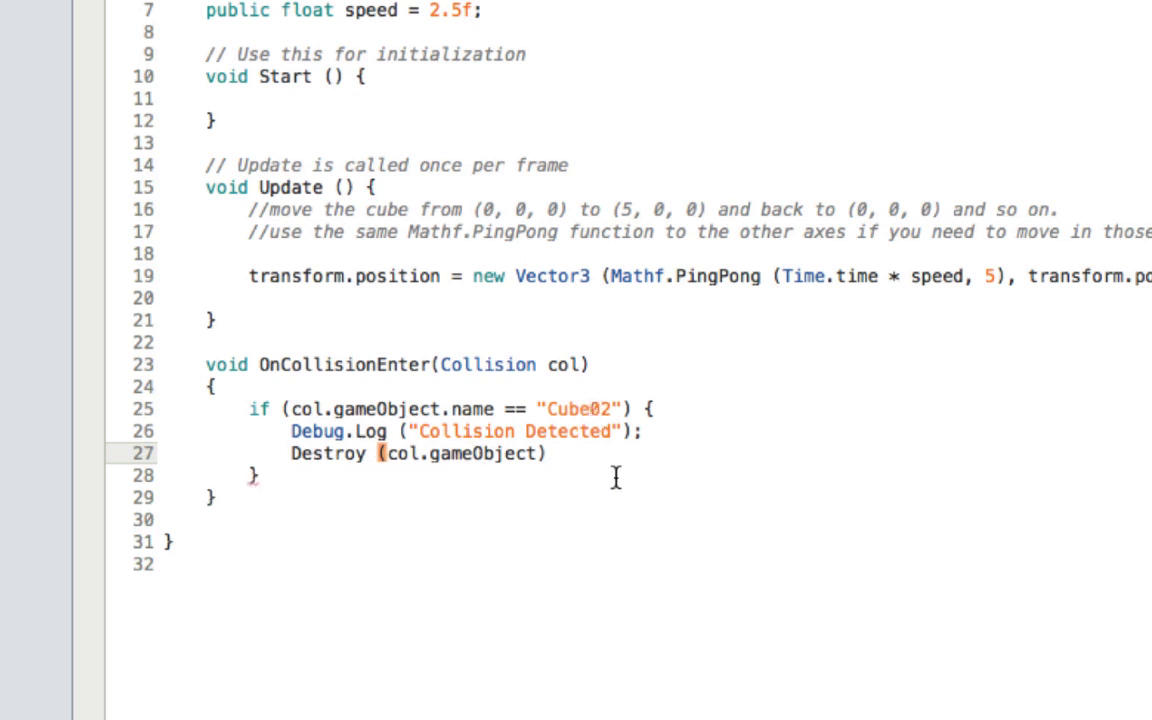
type(";")
key("super+Tab")
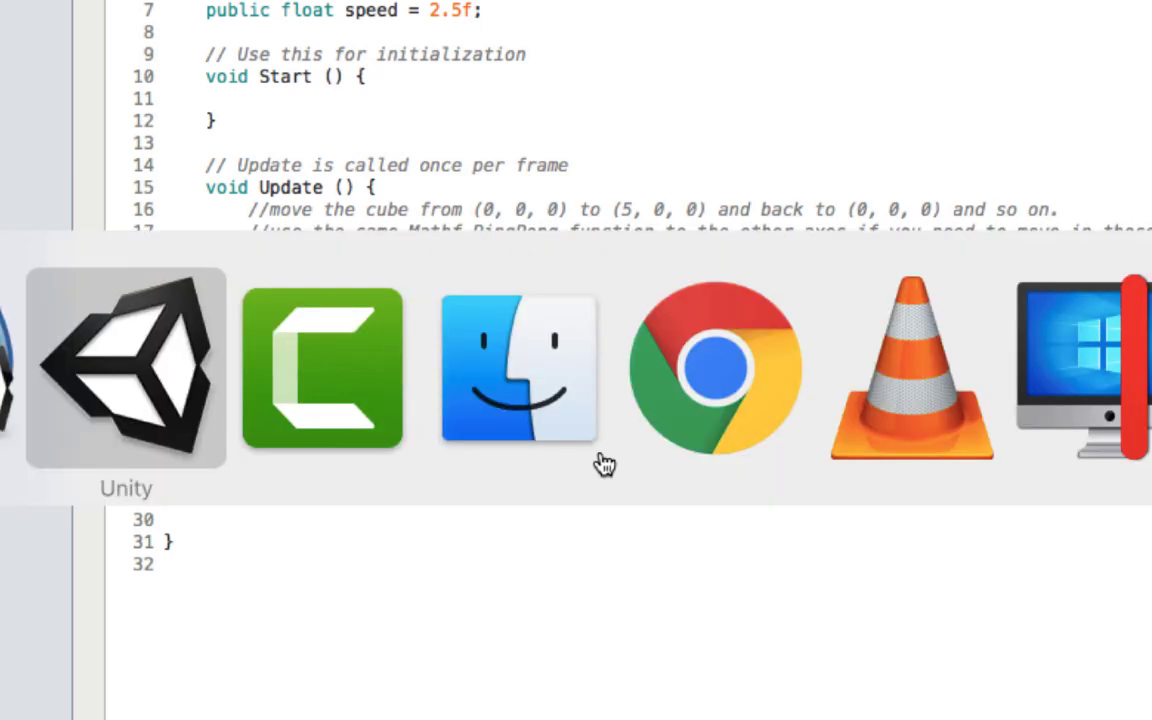
Start a play test in Unity to watch Cube02 get destroyed on collision
key("super+p")
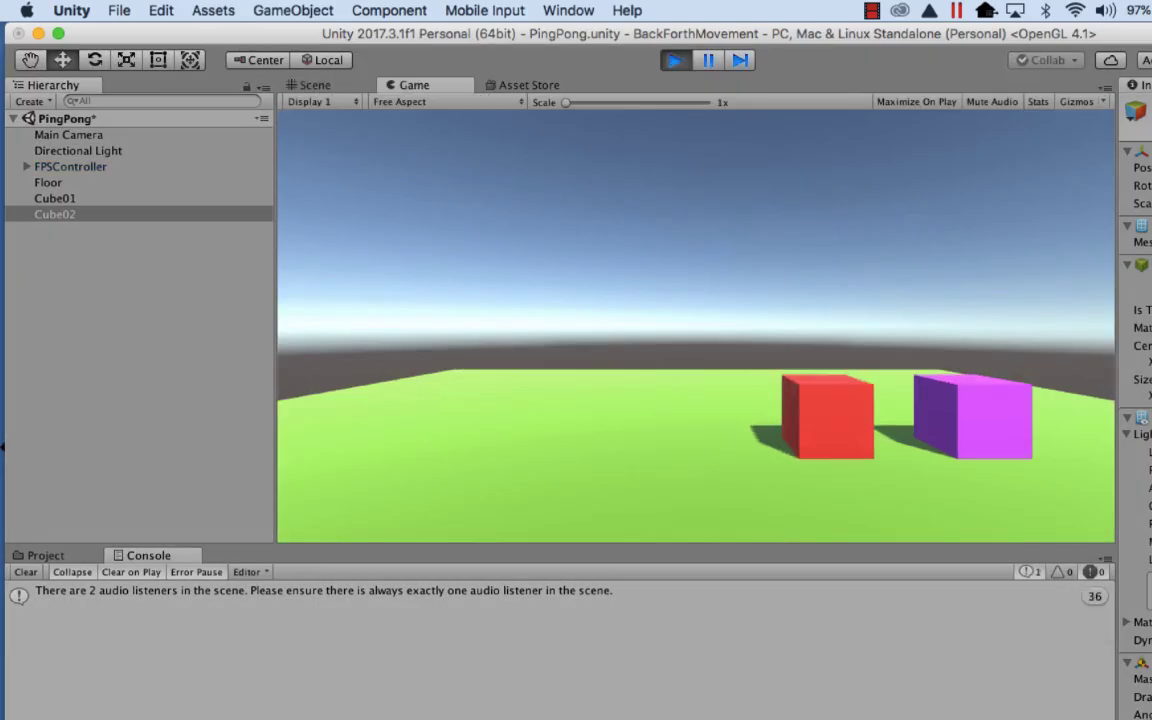